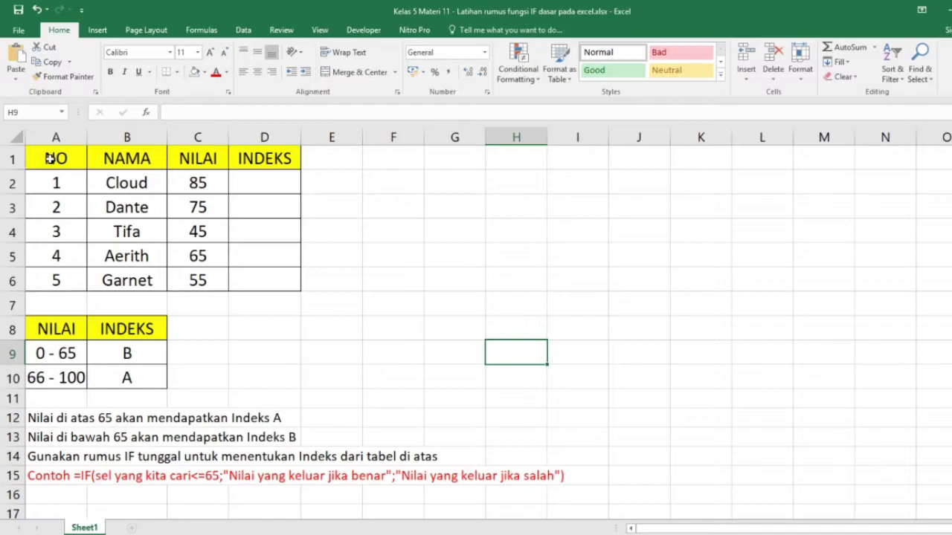
- Review the score table in A1:D6, checking its NO, NAMA, NILAI and INDEKS headers and the empty cells D2:D6
{"action": "left_click_drag", "start_coordinate": [49, 159], "coordinate": [264, 283]}
{"action": "left_click", "coordinate": [65, 159]}
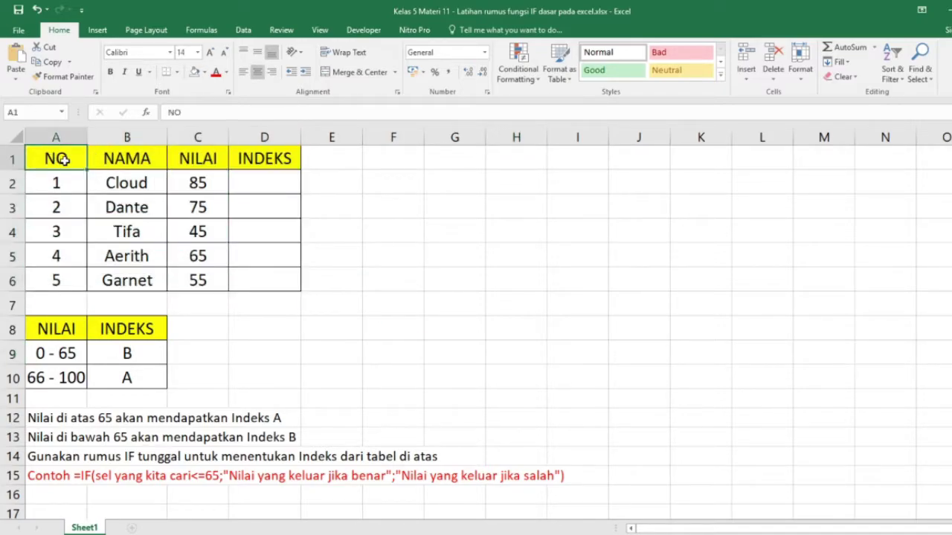
{"action": "left_click", "coordinate": [128, 159]}
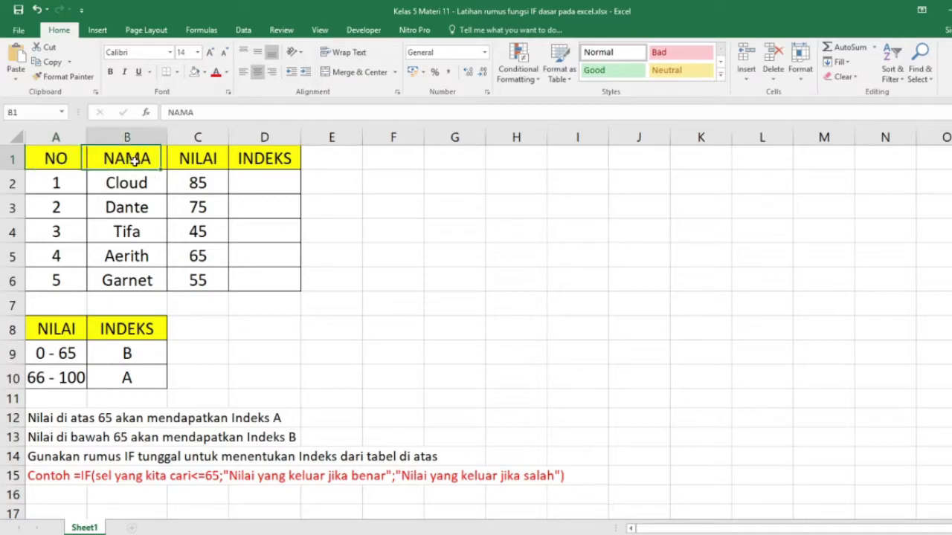
{"action": "left_click", "coordinate": [185, 157]}
{"action": "left_click", "coordinate": [258, 159]}
{"action": "left_click_drag", "start_coordinate": [265, 184], "coordinate": [266, 281]}
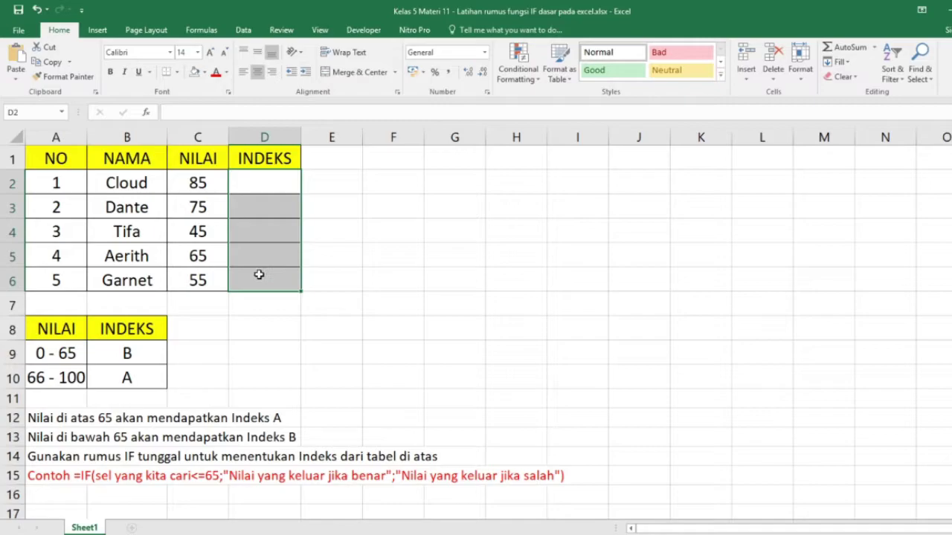
{"action": "left_click", "coordinate": [265, 187]}
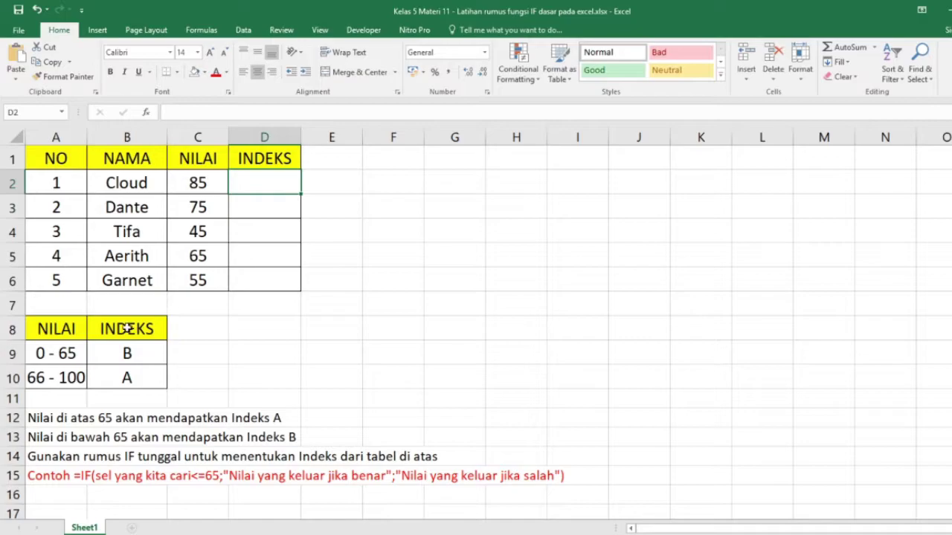
- Examine the grading criteria in A8:B10 and read the task notes and example IF formula in rows 12 to 15
{"action": "left_click", "coordinate": [53, 328]}
{"action": "left_click_drag", "start_coordinate": [54, 327], "coordinate": [136, 375]}
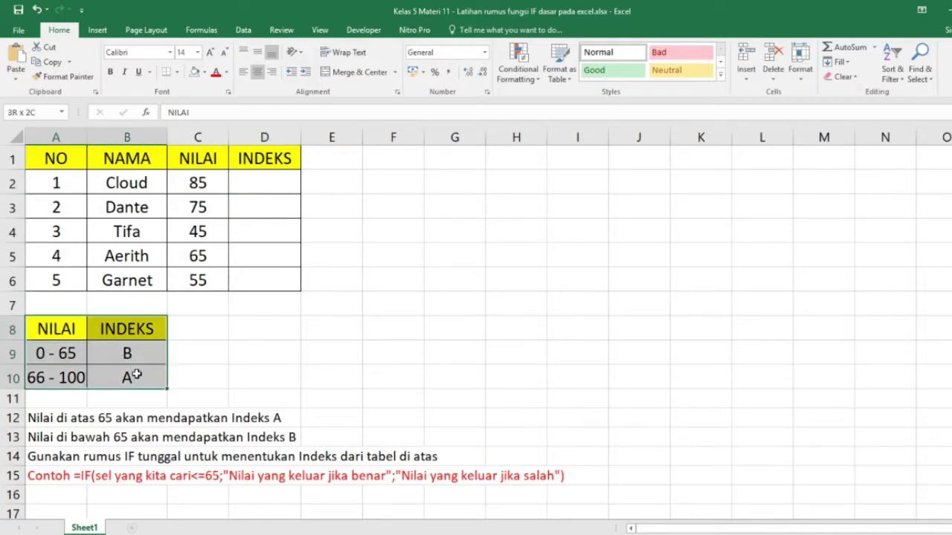
{"action": "left_click", "coordinate": [279, 179]}
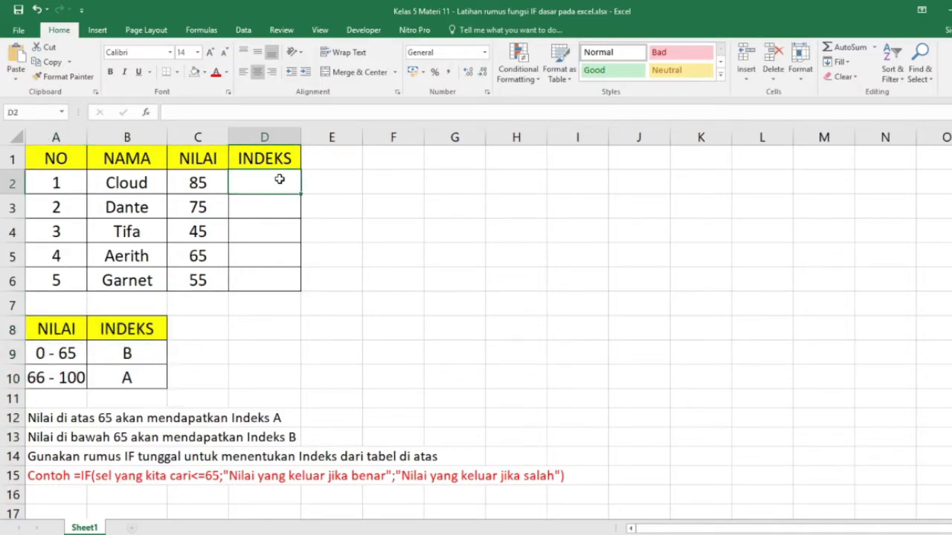
{"action": "left_click", "coordinate": [61, 354]}
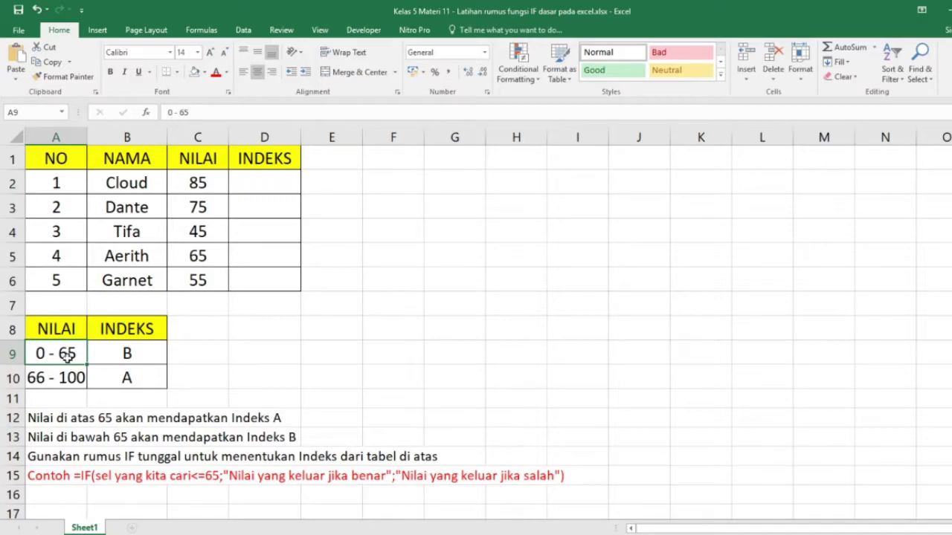
{"action": "left_click", "coordinate": [127, 353]}
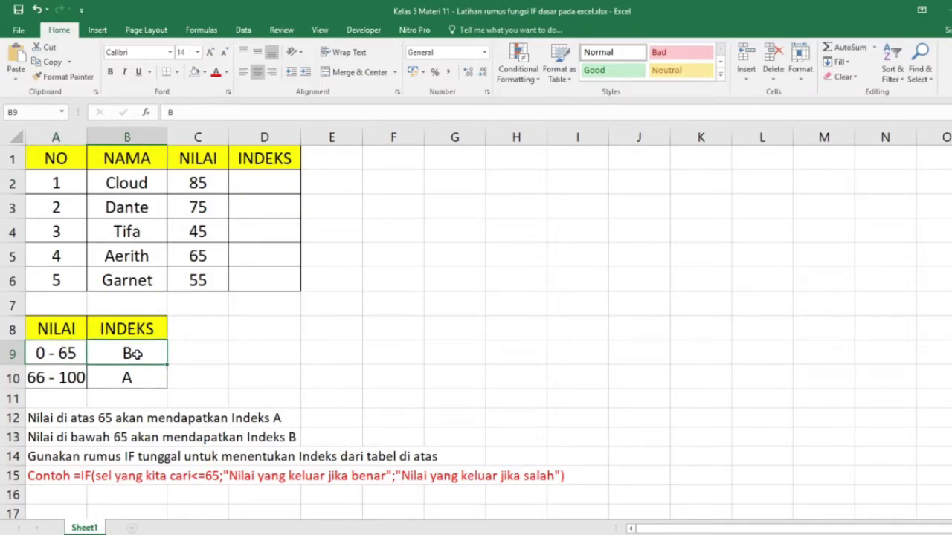
{"action": "left_click", "coordinate": [65, 379]}
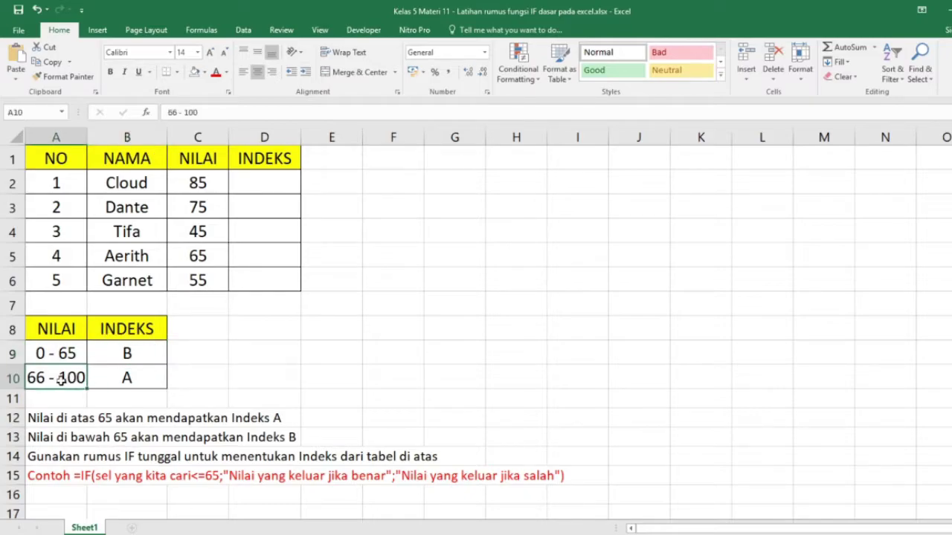
{"action": "left_click", "coordinate": [127, 379]}
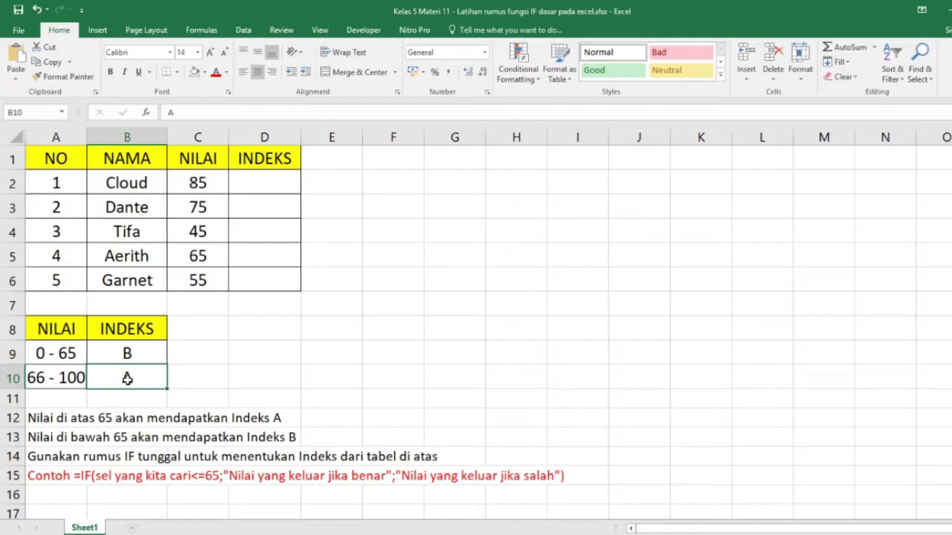
{"action": "left_click_drag", "start_coordinate": [38, 419], "coordinate": [284, 427]}
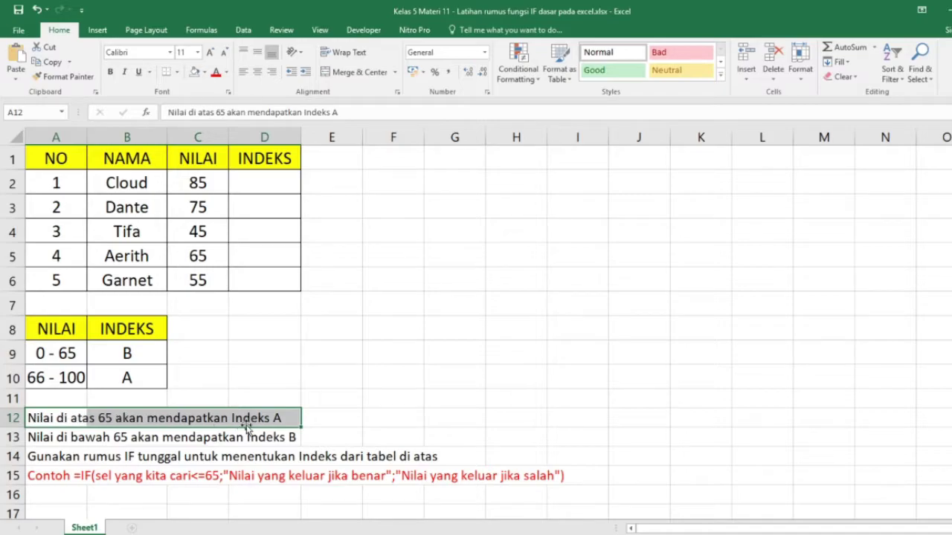
{"action": "left_click_drag", "start_coordinate": [98, 441], "coordinate": [305, 440]}
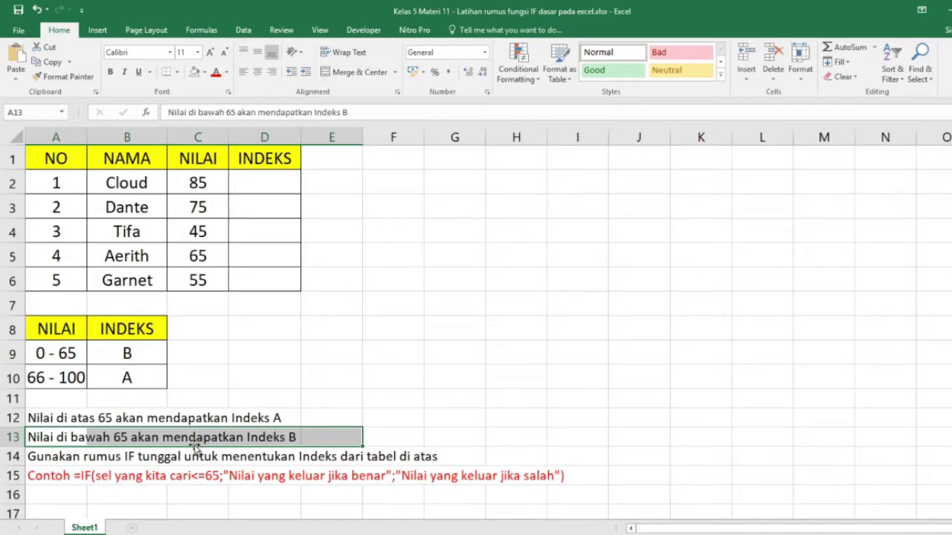
{"action": "left_click_drag", "start_coordinate": [40, 459], "coordinate": [438, 460]}
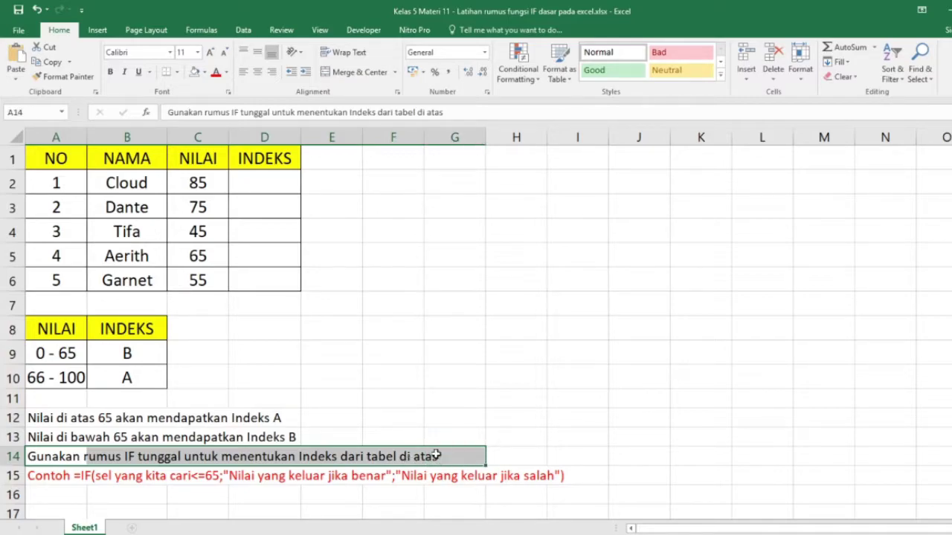
{"action": "left_click", "coordinate": [140, 510]}
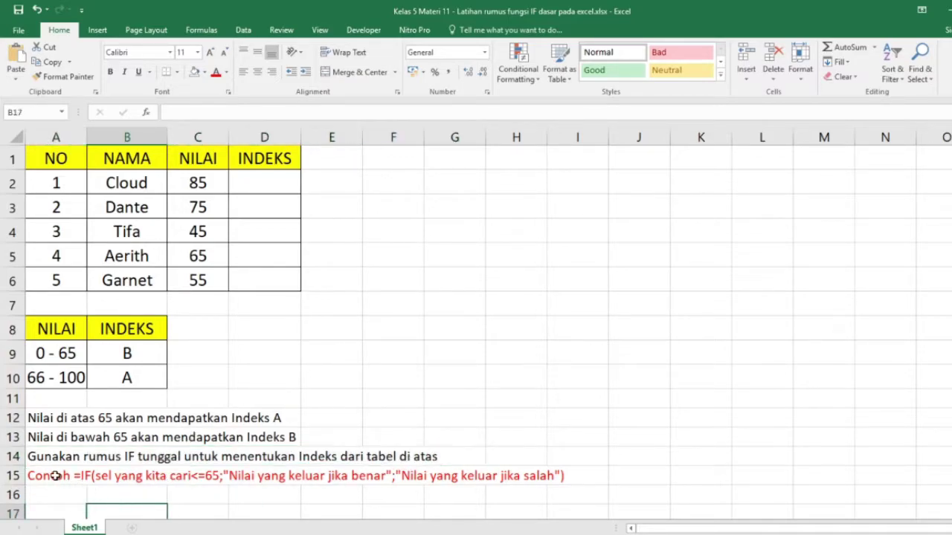
{"action": "left_click_drag", "start_coordinate": [43, 476], "coordinate": [572, 480]}
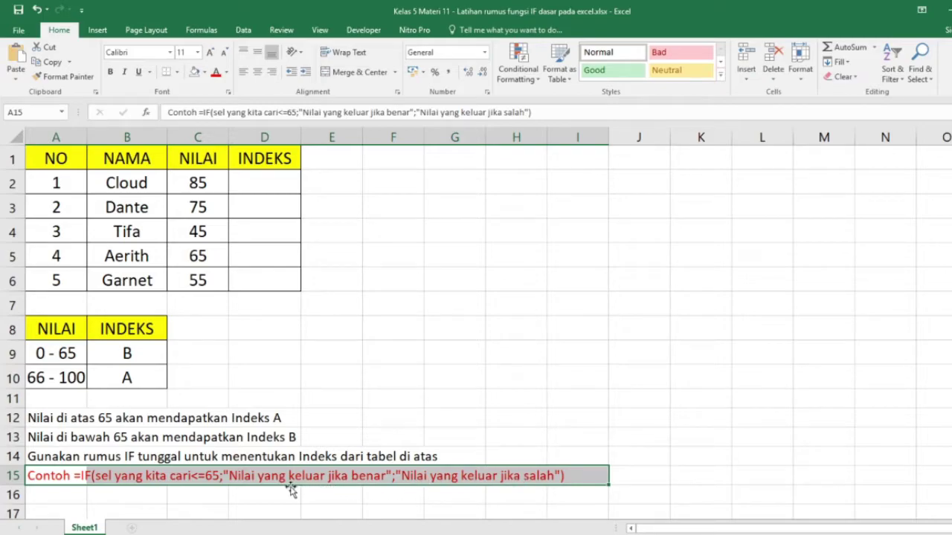
- Enter the formula =IF(C2<=65;"B") in cell D2 for the first student's index
{"action": "left_click", "coordinate": [261, 186]}
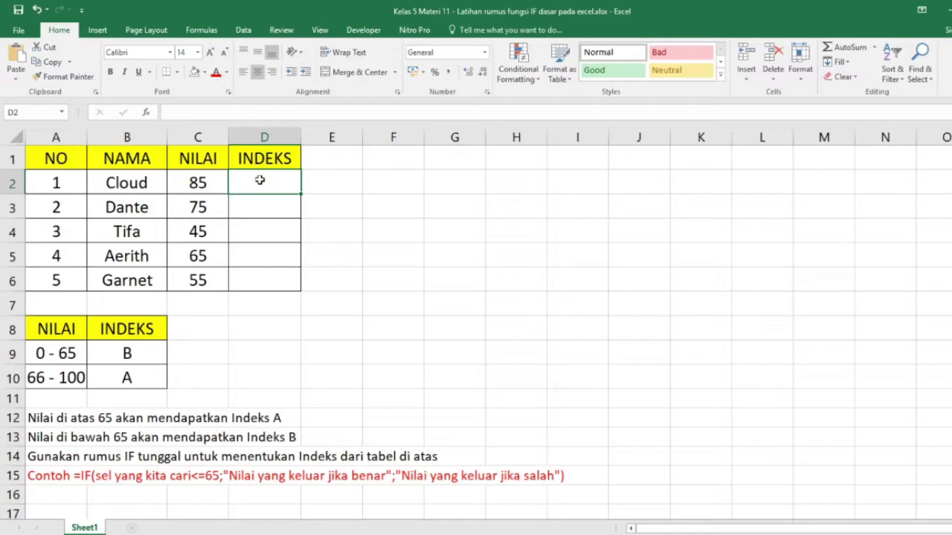
{"action": "double_click", "coordinate": [260, 180]}
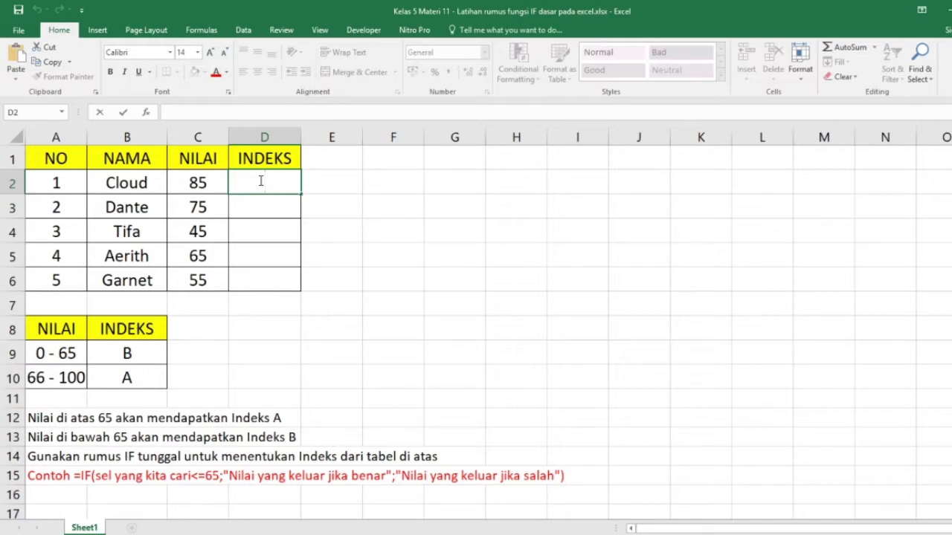
{"action": "type", "text": "="}
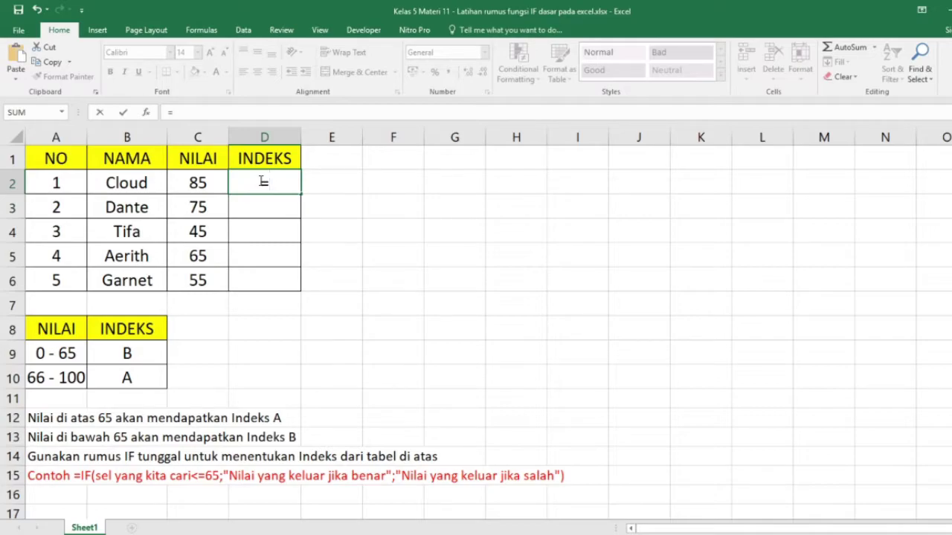
{"action": "type", "text": "IF("}
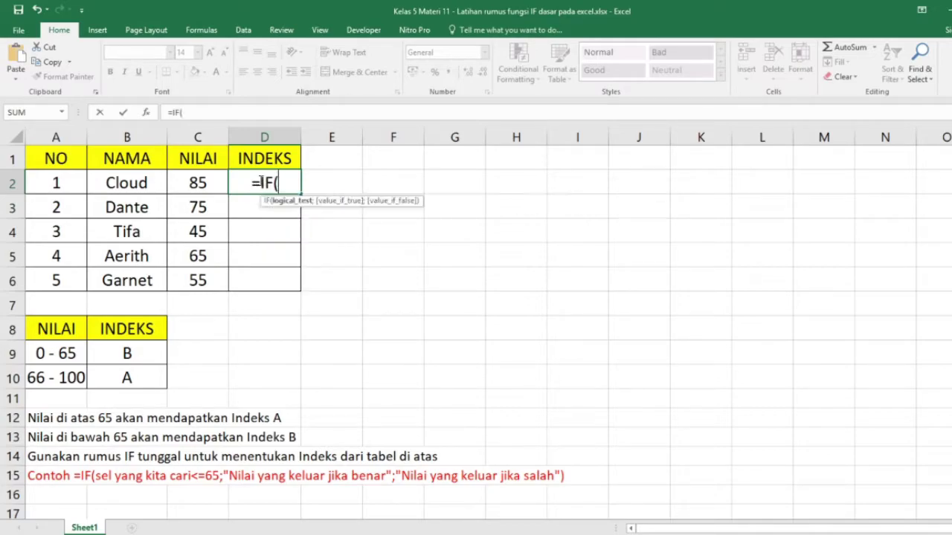
{"action": "left_click", "coordinate": [208, 185]}
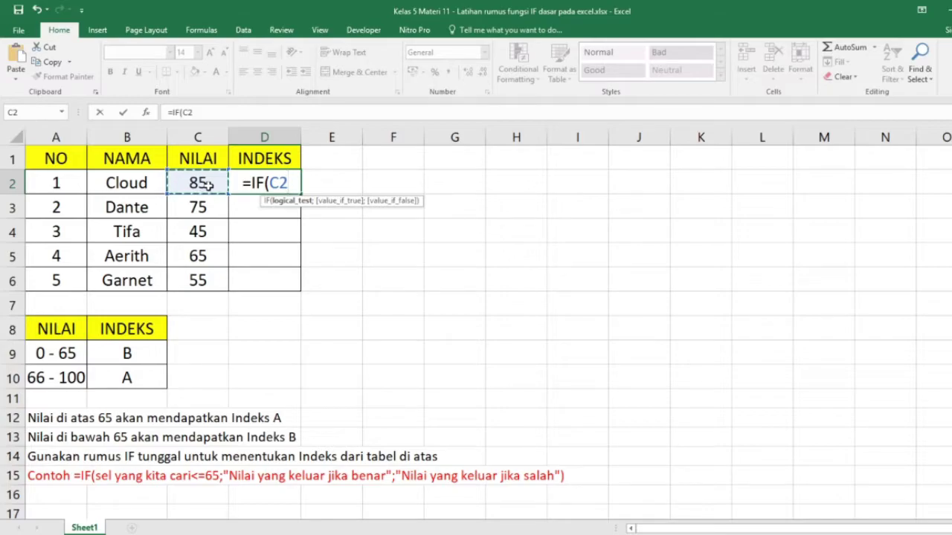
{"action": "type", "text": "<"}
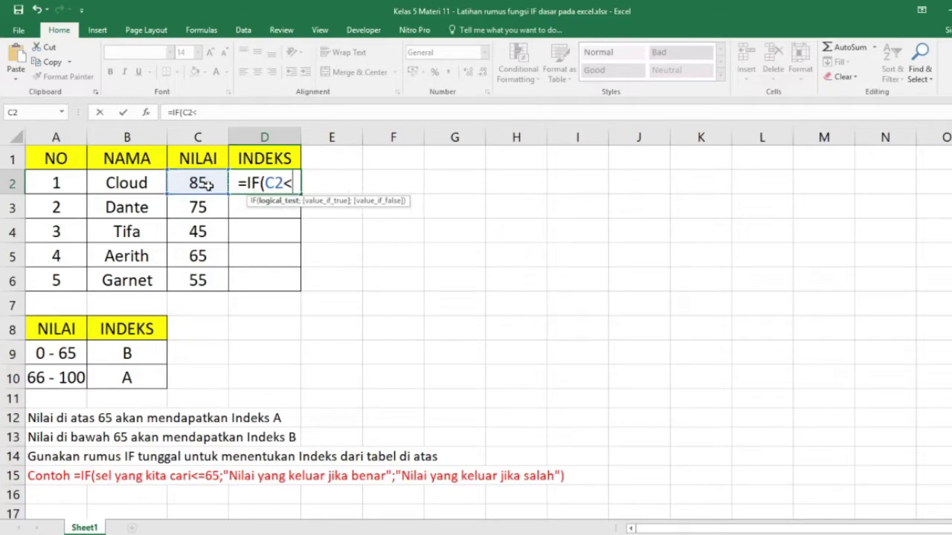
{"action": "type", "text": "="}
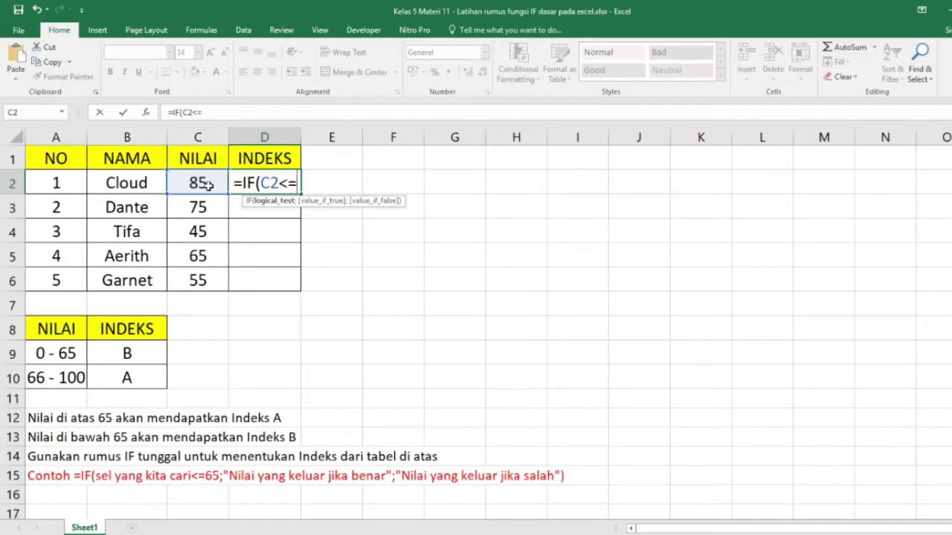
{"action": "type", "text": "65"}
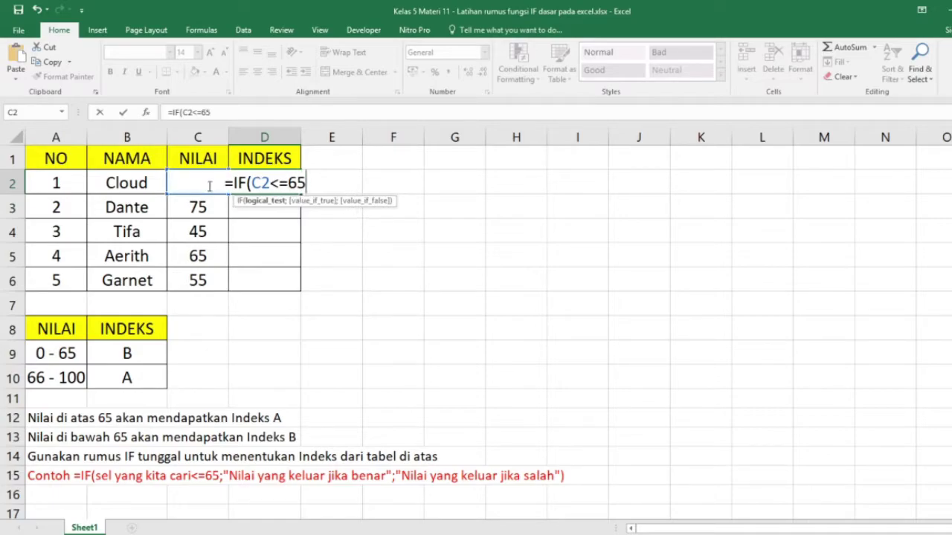
{"action": "type", "text": ";"}
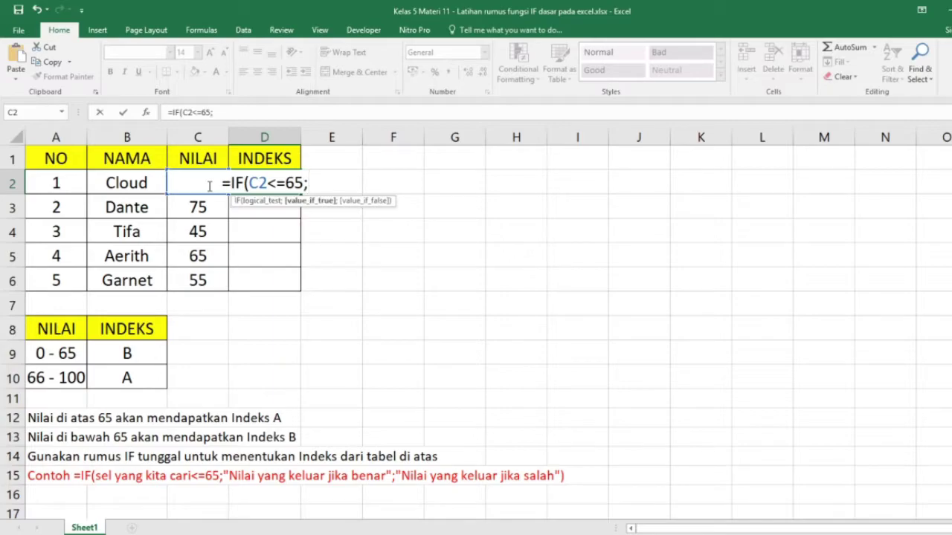
{"action": "type", "text": "\"B\""}
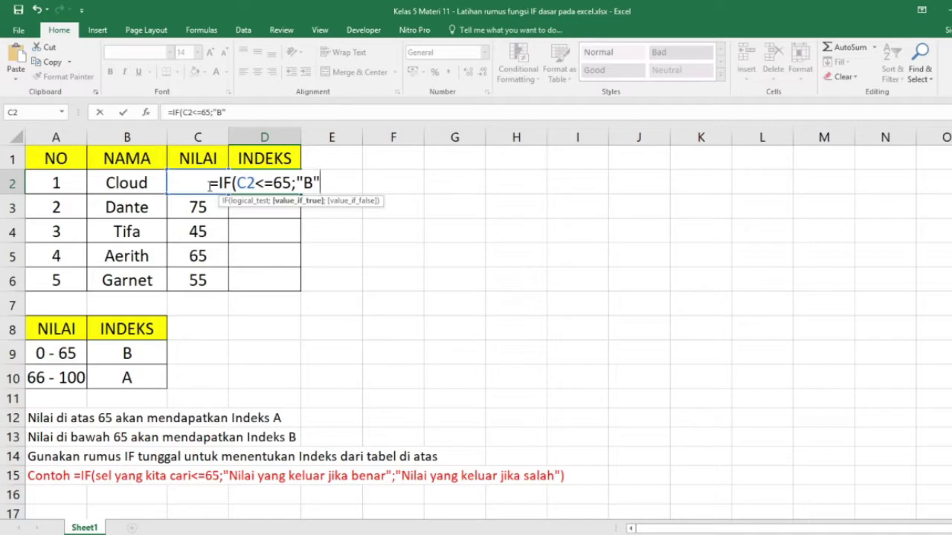
{"action": "key", "text": "ctrl+Return"}
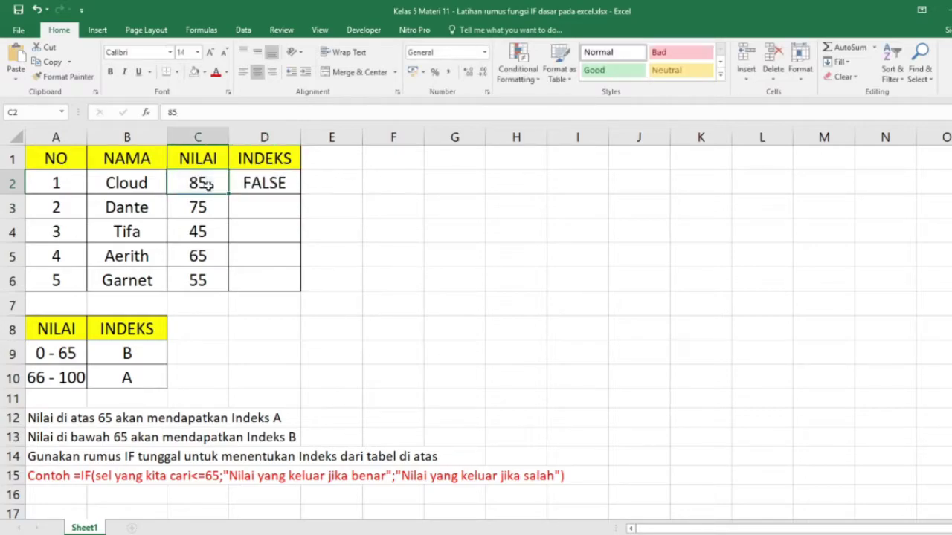
- Extend the IF formula in D2 with "A" as the value if false, making it =IF(C2<=65;"B";"A")
{"action": "double_click", "coordinate": [290, 188]}
{"action": "left_click", "coordinate": [320, 183]}
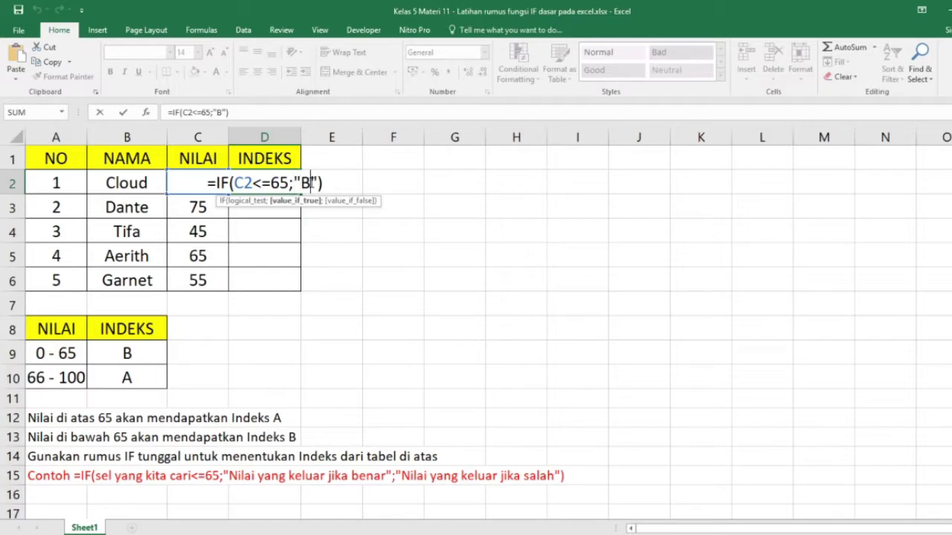
{"action": "type", "text": ";"}
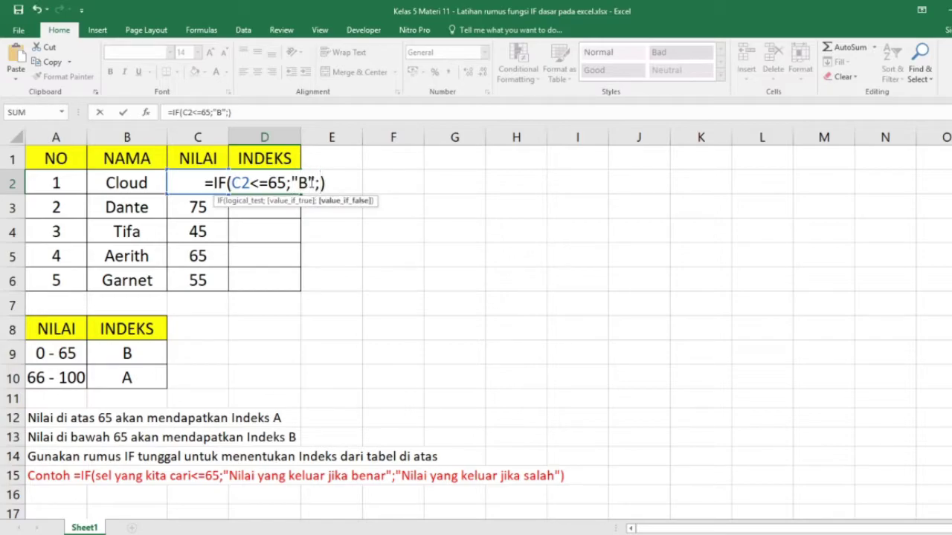
{"action": "type", "text": "\"A\""}
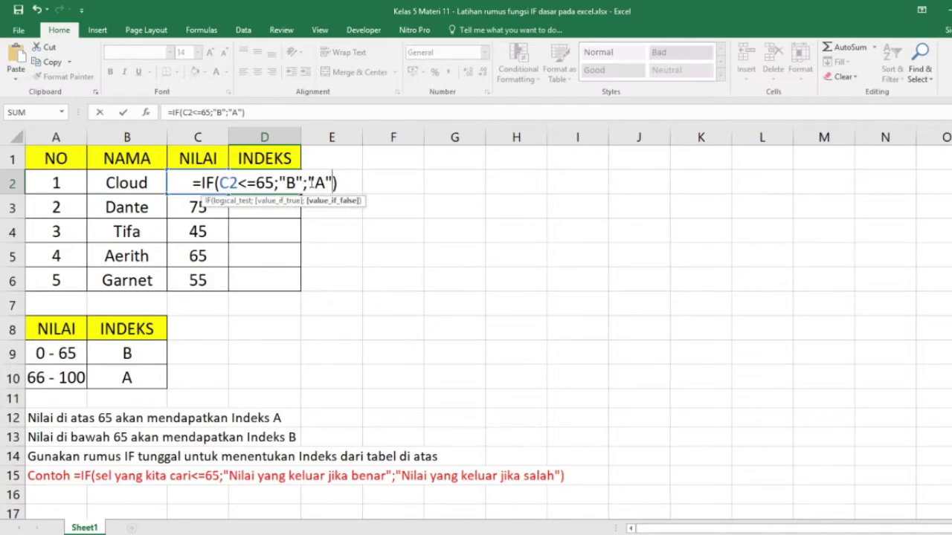
- Check the logical test C2<=65 and the "B" and "A" results in the D2 formula, and commit it
{"action": "left_click_drag", "start_coordinate": [276, 183], "coordinate": [216, 189]}
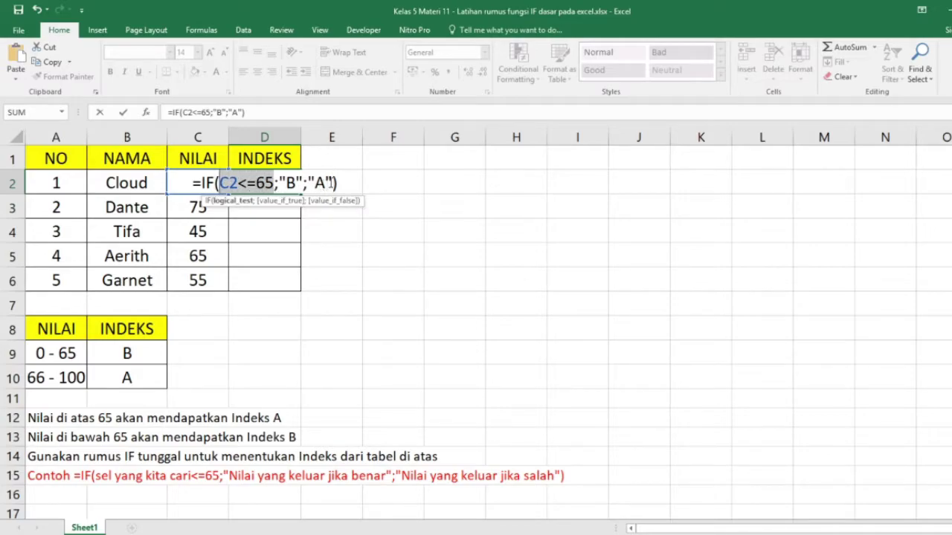
{"action": "left_click", "coordinate": [331, 183]}
{"action": "left_click", "coordinate": [340, 183]}
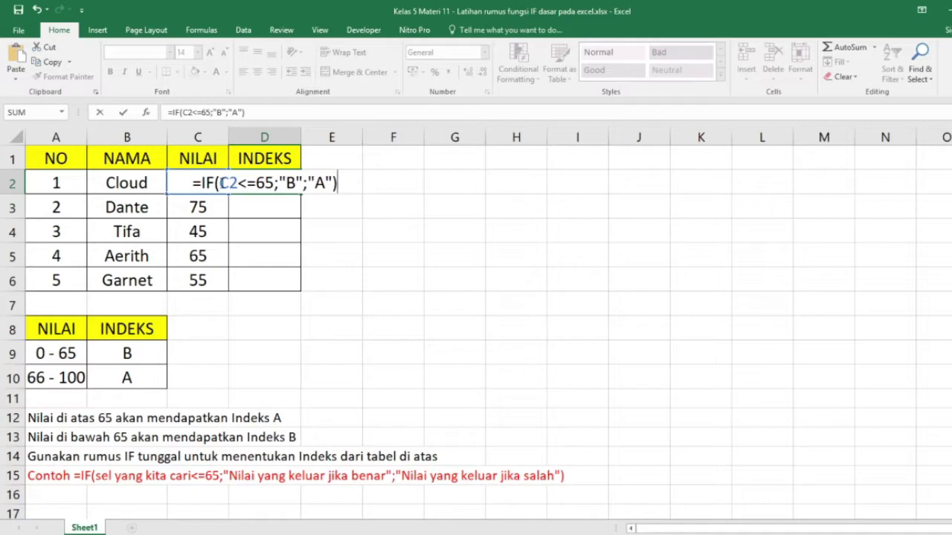
{"action": "left_click_drag", "start_coordinate": [219, 183], "coordinate": [265, 183]}
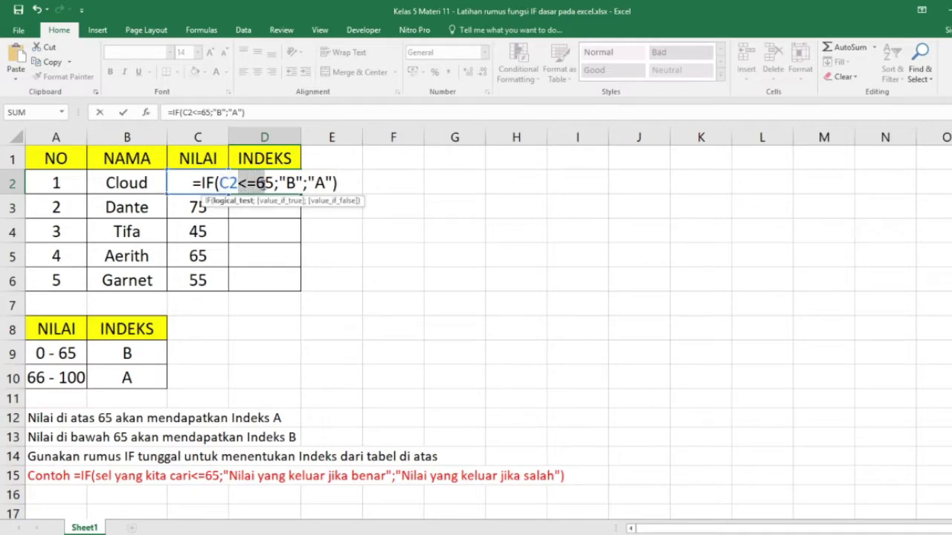
{"action": "left_click", "coordinate": [240, 182]}
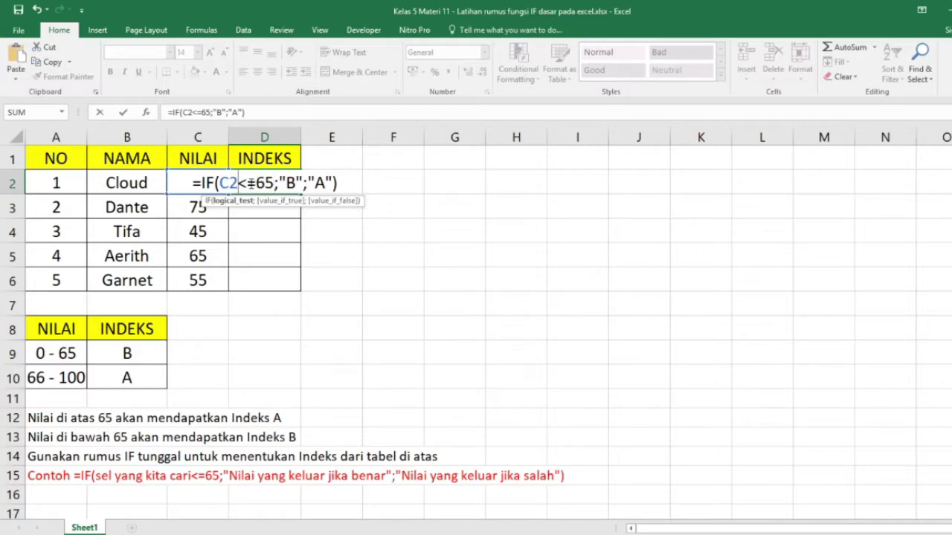
{"action": "left_click_drag", "start_coordinate": [270, 185], "coordinate": [220, 185]}
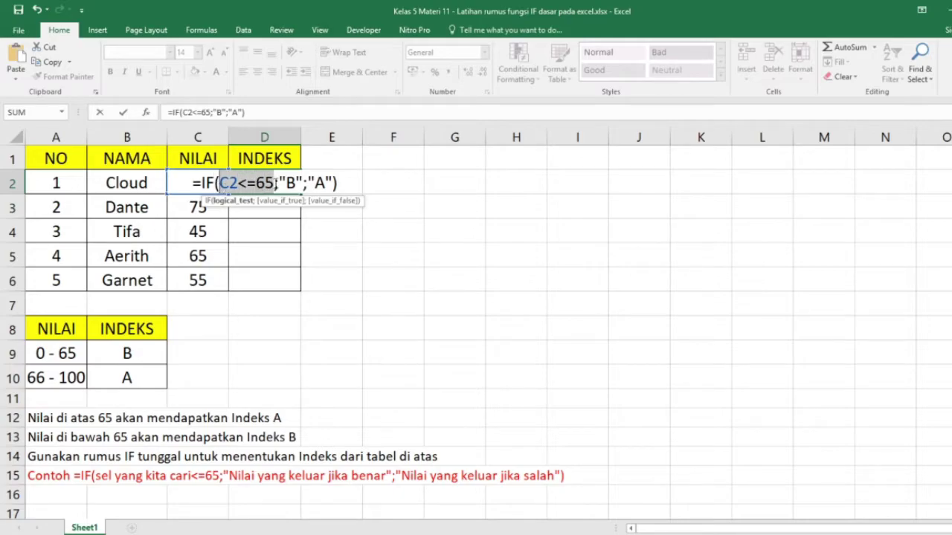
{"action": "left_click_drag", "start_coordinate": [278, 184], "coordinate": [301, 183]}
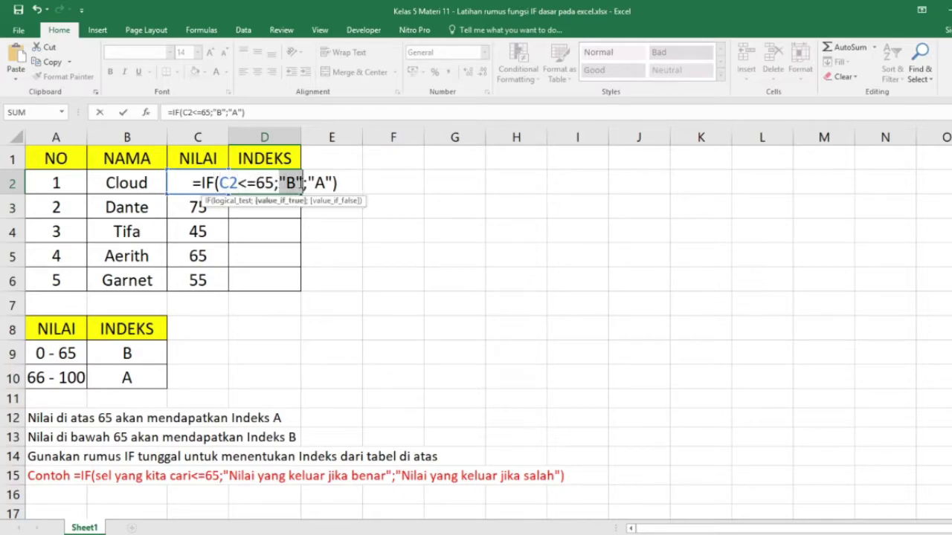
{"action": "left_click_drag", "start_coordinate": [274, 183], "coordinate": [224, 182]}
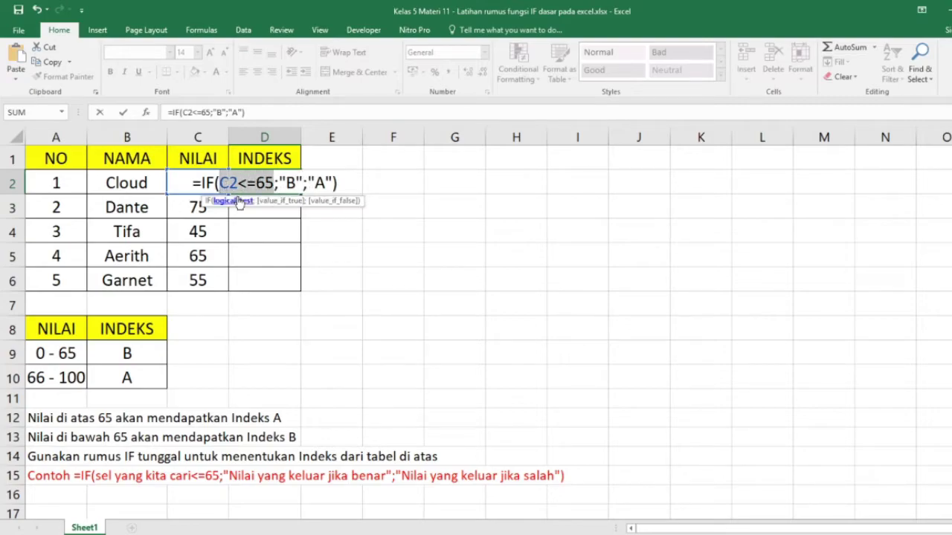
{"action": "left_click_drag", "start_coordinate": [307, 182], "coordinate": [339, 182]}
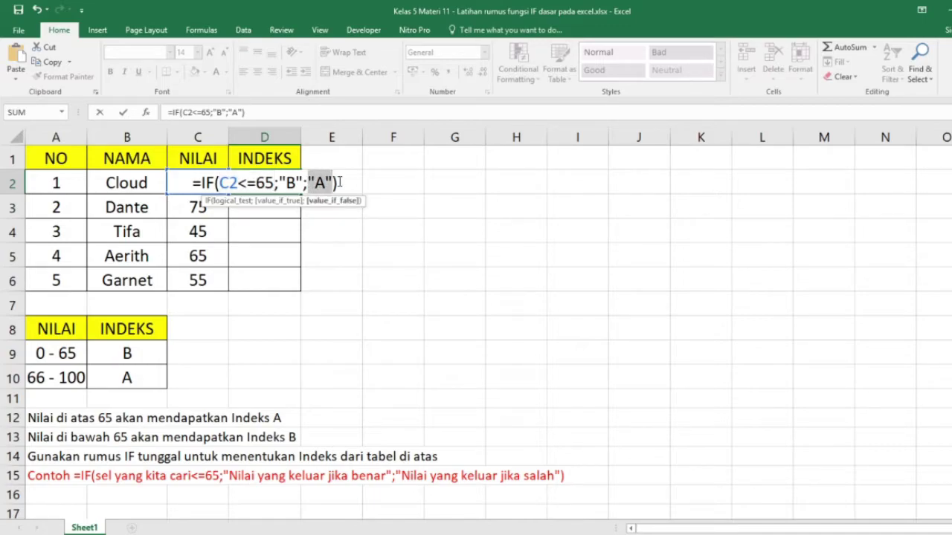
{"action": "left_click", "coordinate": [339, 183]}
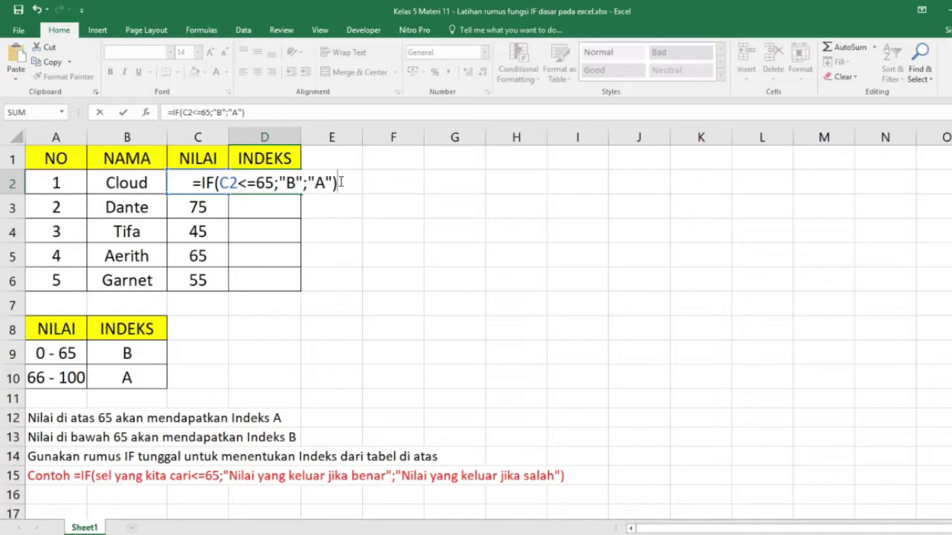
{"action": "key", "text": "Return"}
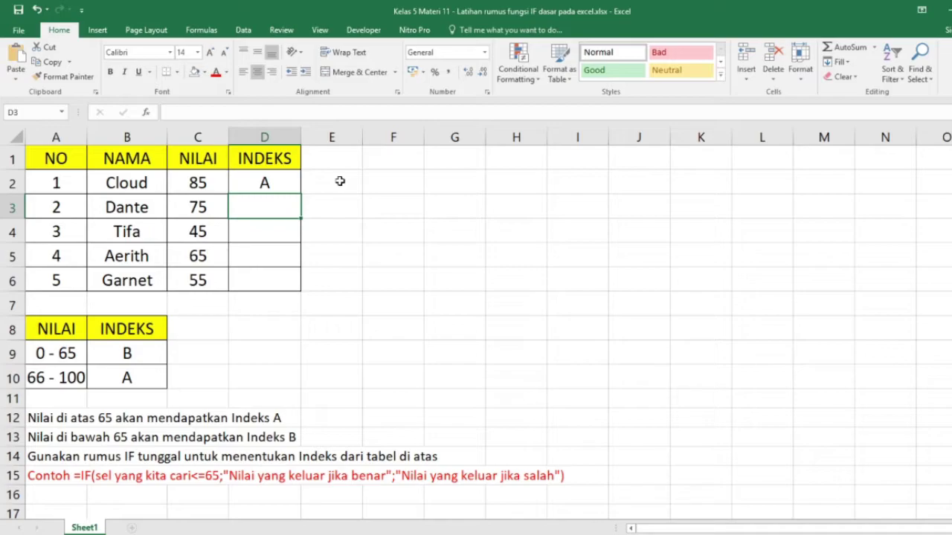
- Reopen the IF formula in D2, review it from beginning to end, and close it without changes
{"action": "left_click", "coordinate": [273, 178]}
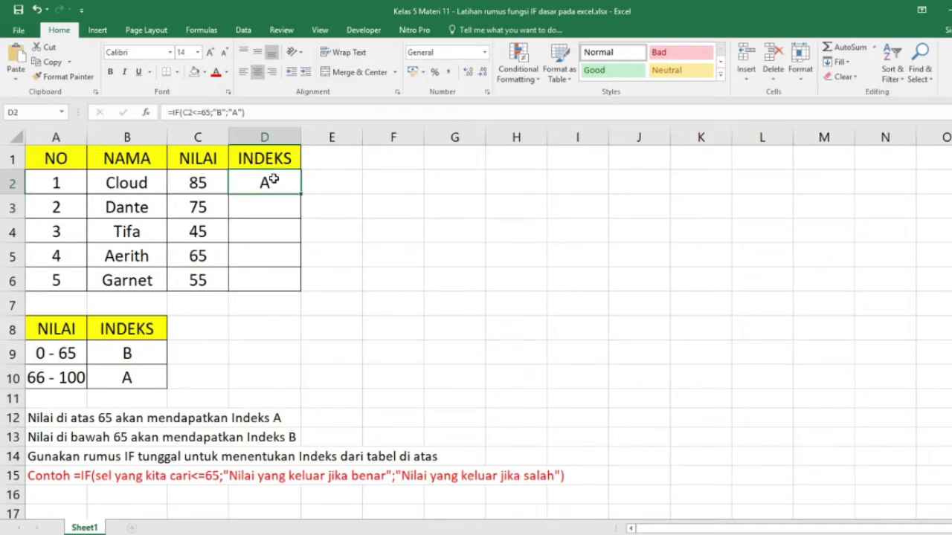
{"action": "double_click", "coordinate": [274, 179]}
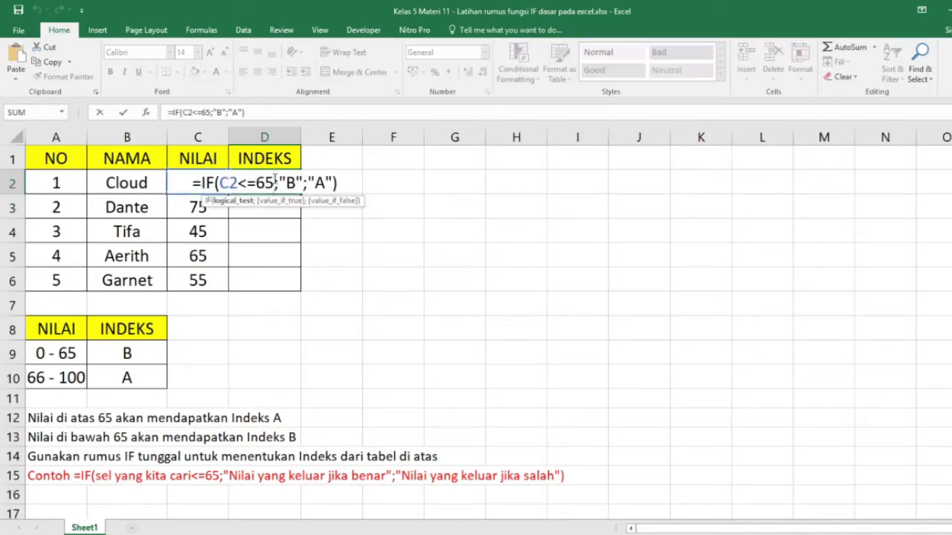
{"action": "left_click_drag", "start_coordinate": [194, 183], "coordinate": [356, 183]}
{"action": "left_click", "coordinate": [356, 184]}
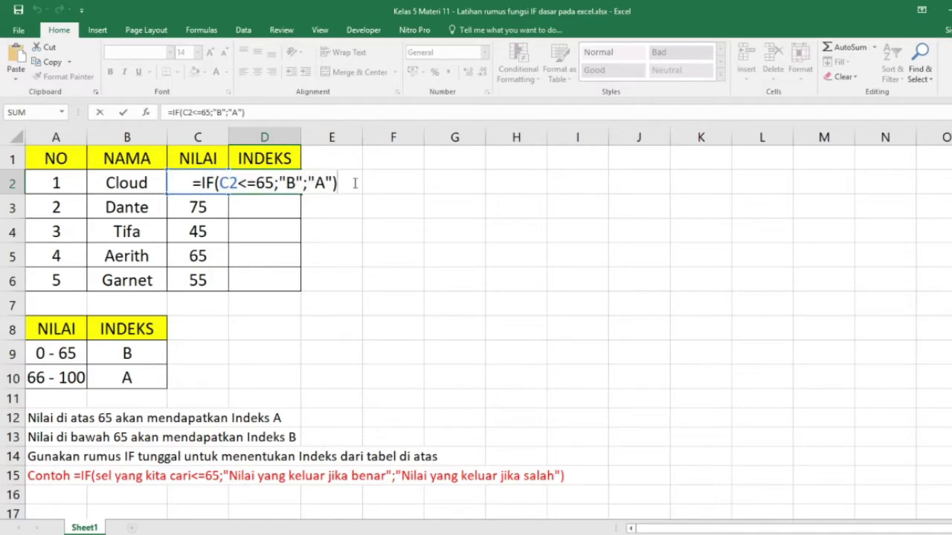
{"action": "key", "text": "Return"}
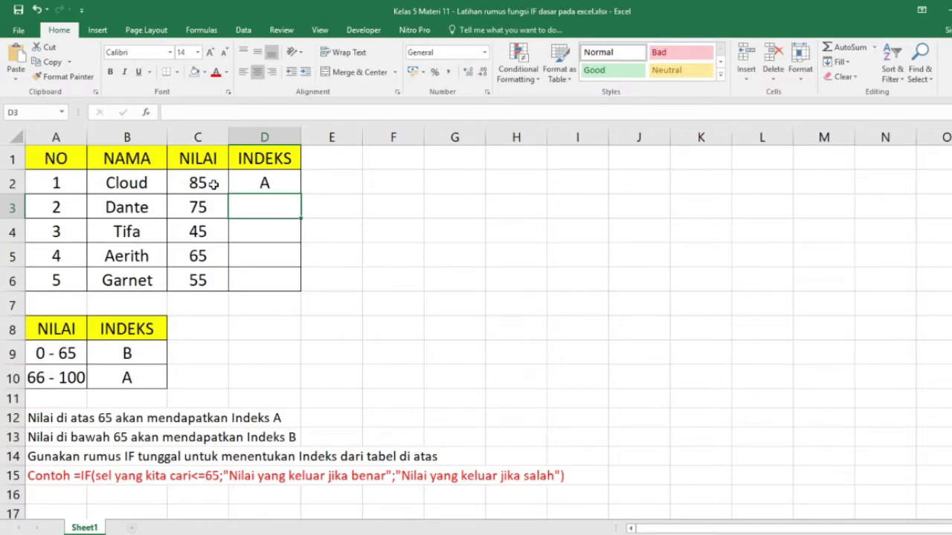
- Compare the first student's score in C2 and index in D2 with the 66 - 100 criterion in A10:B10
{"action": "left_click", "coordinate": [213, 185]}
{"action": "left_click", "coordinate": [252, 184]}
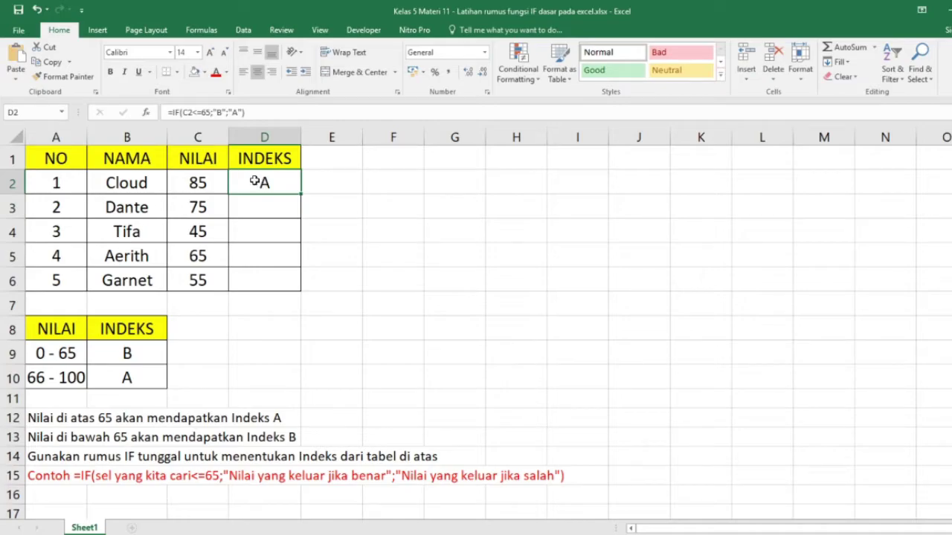
{"action": "left_click", "coordinate": [46, 379]}
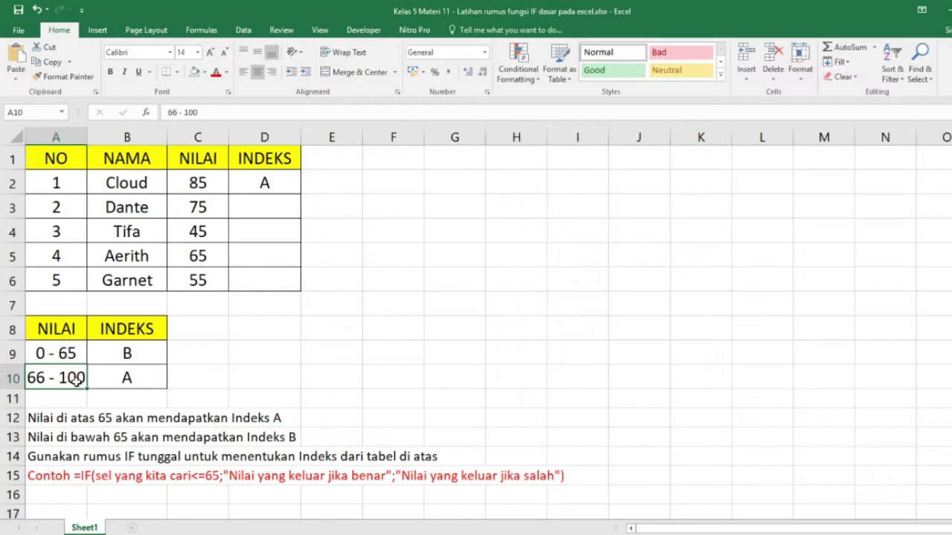
{"action": "left_click", "coordinate": [127, 379]}
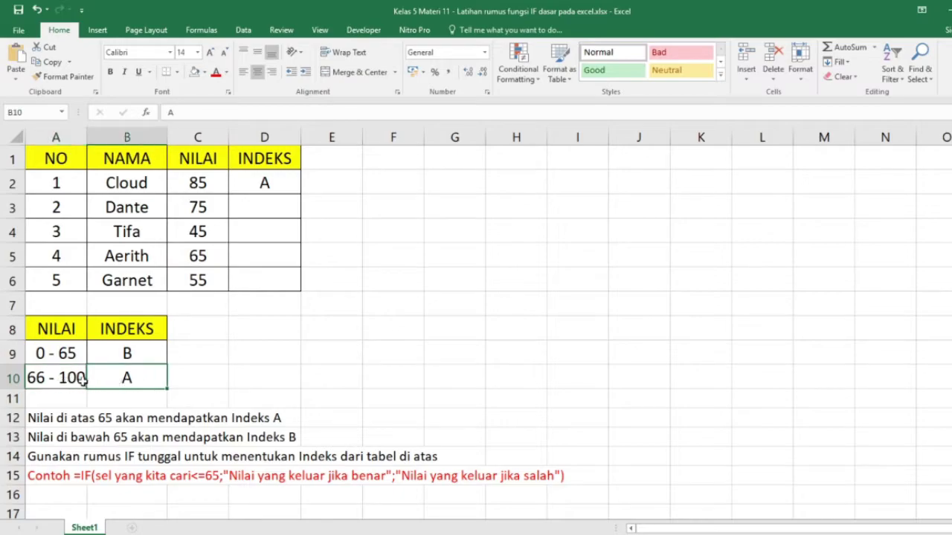
{"action": "left_click", "coordinate": [211, 186]}
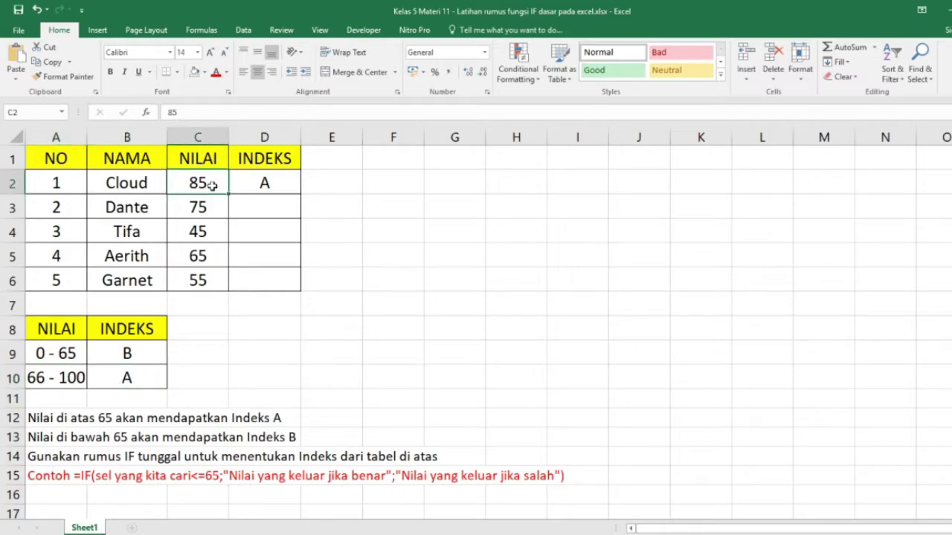
{"action": "left_click", "coordinate": [262, 185]}
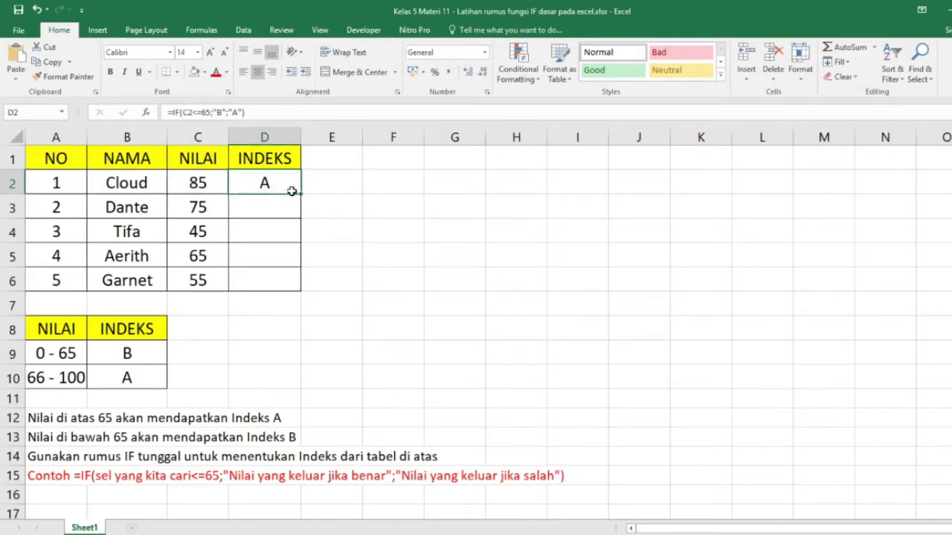
- Fill the IF formula from D2 down through D6 for the remaining students
{"action": "left_click", "coordinate": [217, 182]}
{"action": "left_click", "coordinate": [262, 182]}
{"action": "left_click_drag", "start_coordinate": [301, 195], "coordinate": [296, 287]}
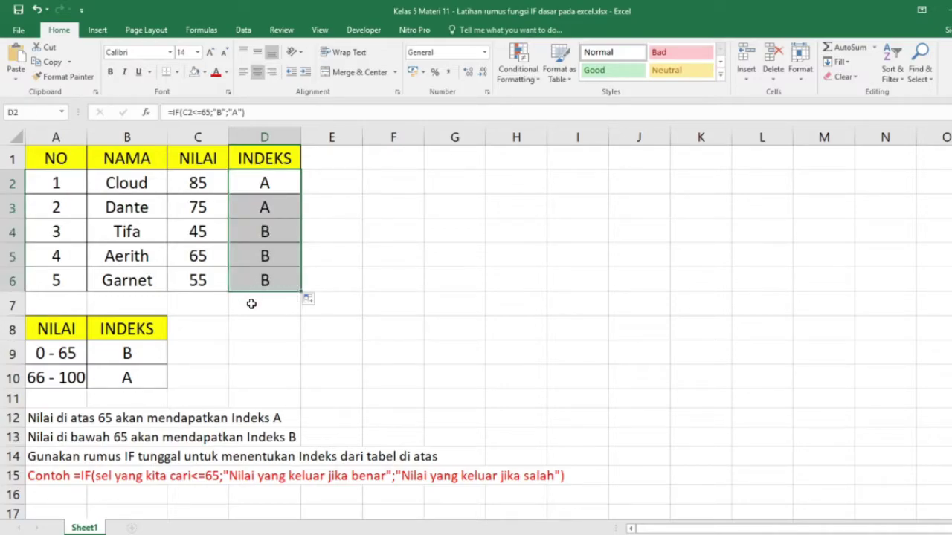
- Inspect the copied IF formulas in cells D3 to D6 of the INDEKS column
{"action": "left_click", "coordinate": [266, 259]}
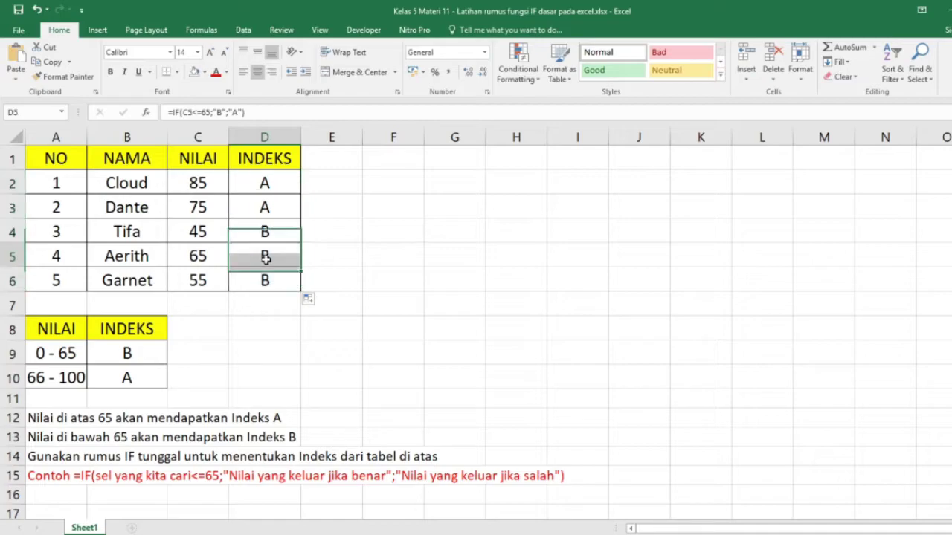
{"action": "left_click", "coordinate": [266, 280]}
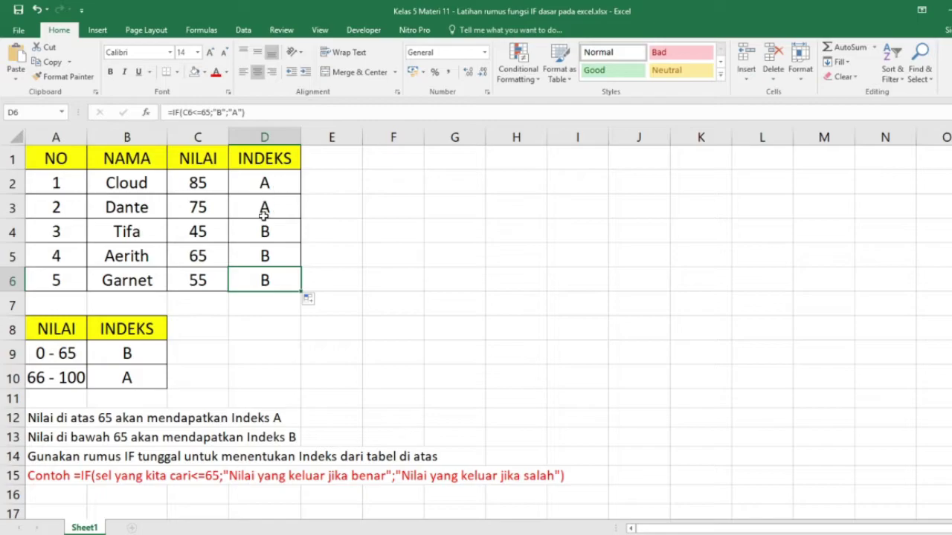
{"action": "left_click", "coordinate": [272, 250]}
{"action": "left_click", "coordinate": [281, 230]}
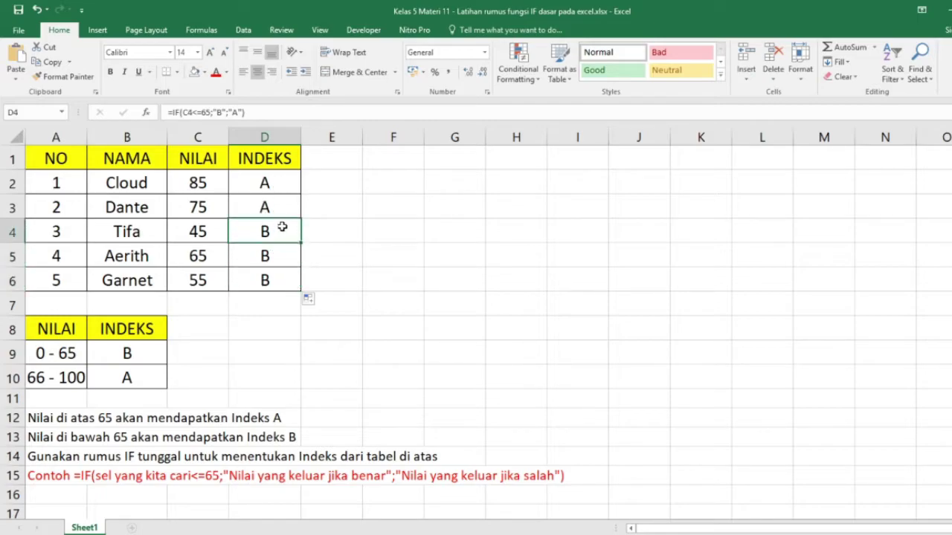
{"action": "left_click", "coordinate": [286, 211]}
- Compare each NILAI in C3:C6 with its INDEKS in column D, checking the fourth student's score against the 0 - 65 range in A9
{"action": "left_click", "coordinate": [217, 211]}
{"action": "left_click", "coordinate": [266, 211]}
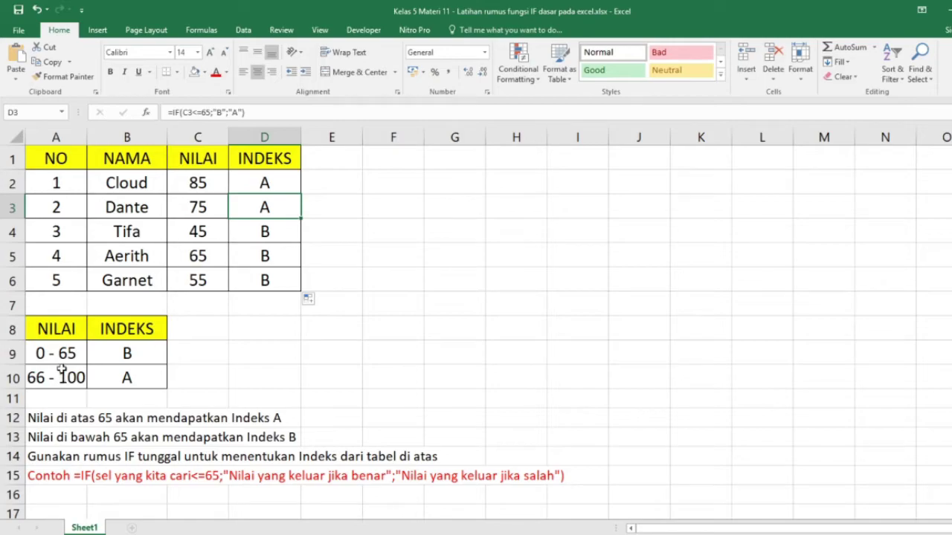
{"action": "left_click", "coordinate": [223, 227]}
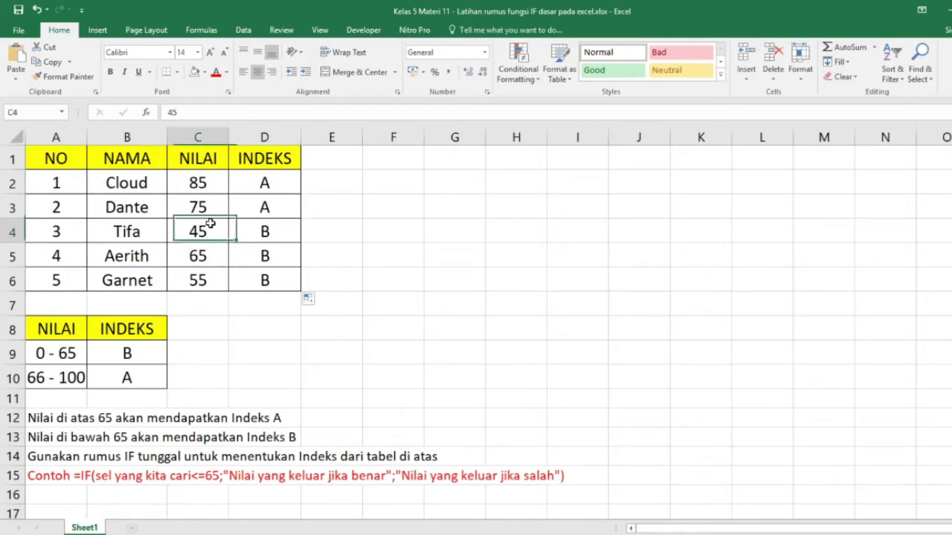
{"action": "left_click", "coordinate": [265, 231]}
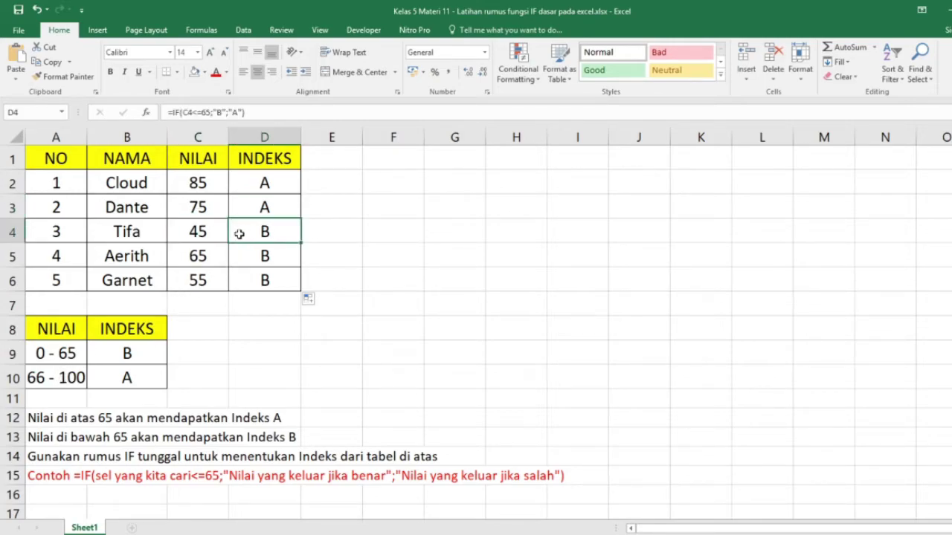
{"action": "left_click", "coordinate": [210, 262]}
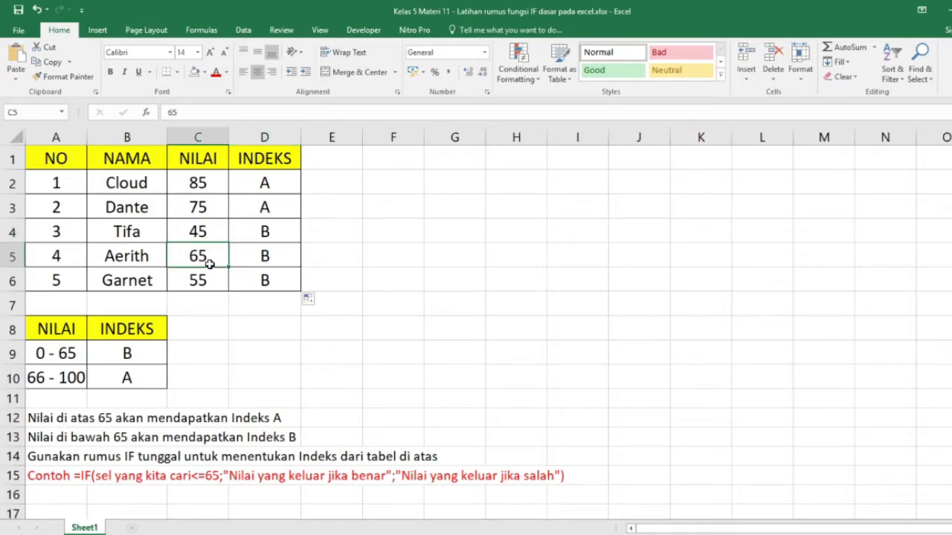
{"action": "left_click", "coordinate": [261, 260]}
{"action": "left_click", "coordinate": [209, 258]}
{"action": "left_click", "coordinate": [76, 358]}
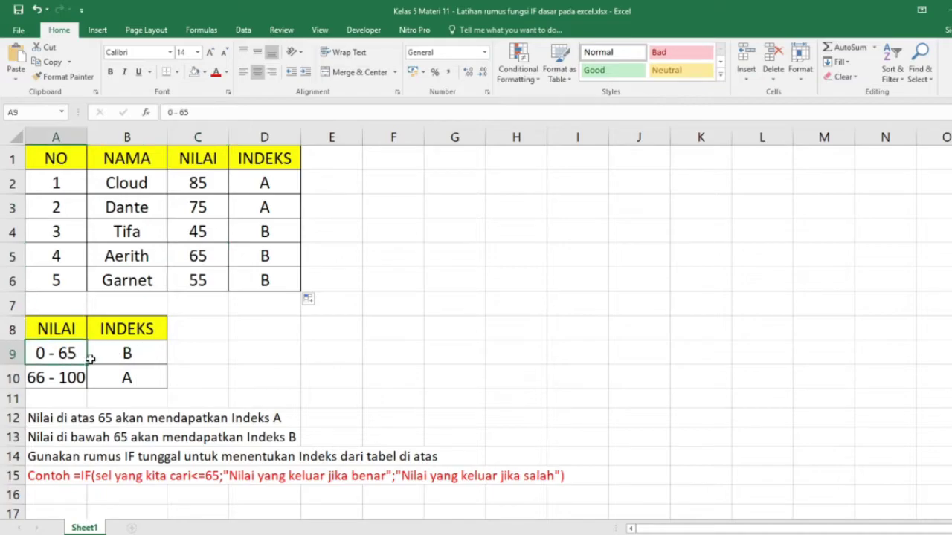
{"action": "left_click", "coordinate": [208, 282]}
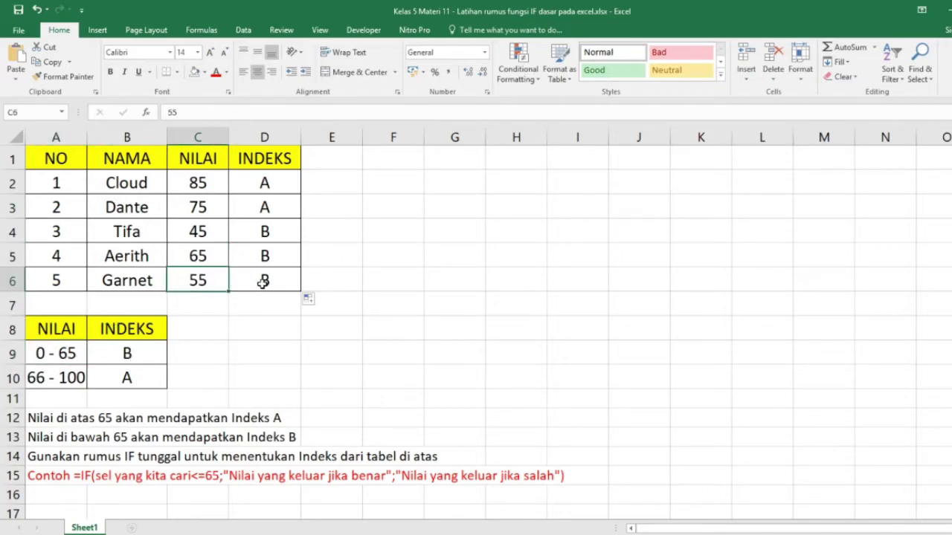
{"action": "left_click", "coordinate": [264, 283]}
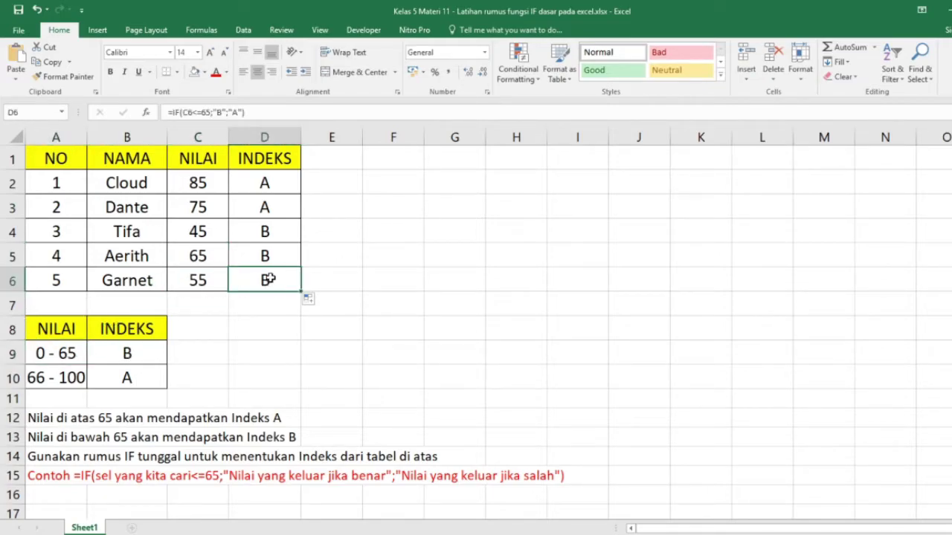
- Review the filled indexes in D2:D6 against the criteria in B9:B10 and recheck the IF formula in D2
{"action": "left_click_drag", "start_coordinate": [281, 183], "coordinate": [272, 278]}
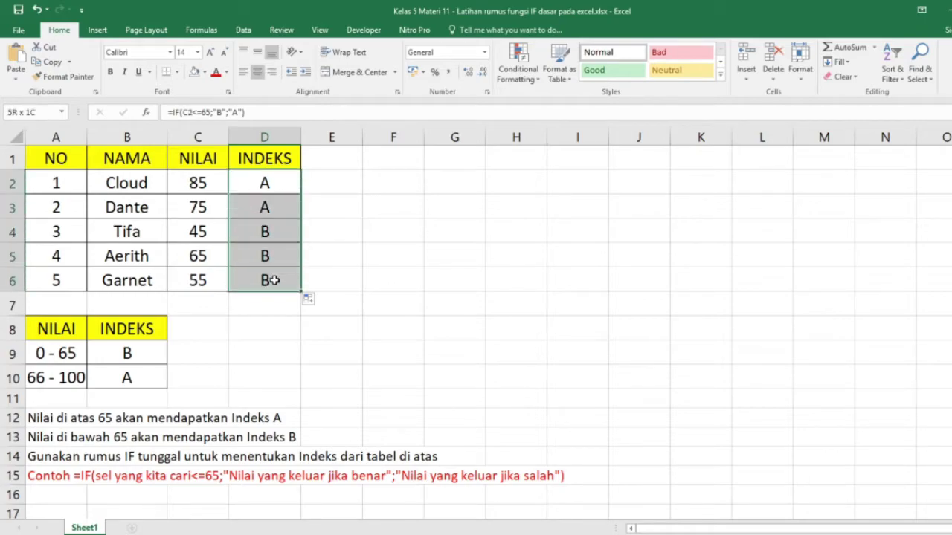
{"action": "left_click", "coordinate": [264, 313]}
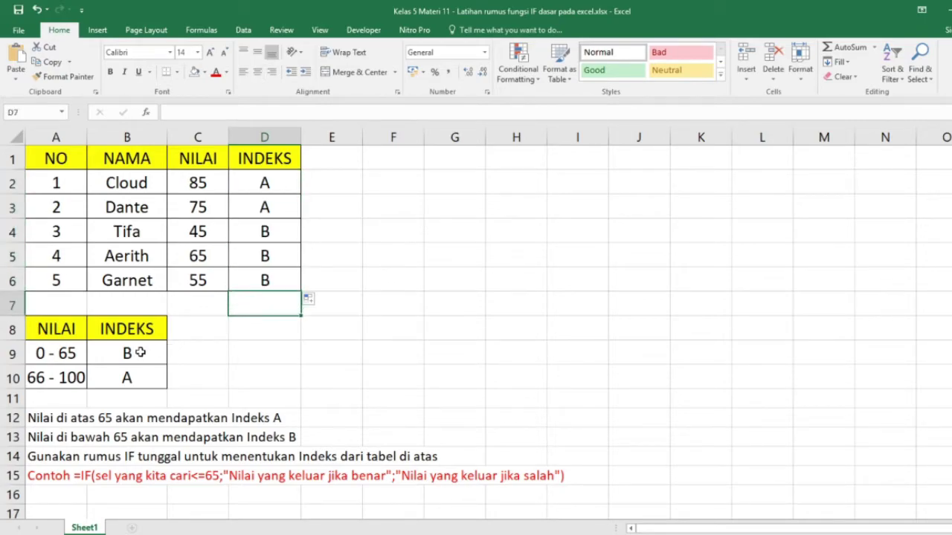
{"action": "left_click_drag", "start_coordinate": [109, 354], "coordinate": [123, 378]}
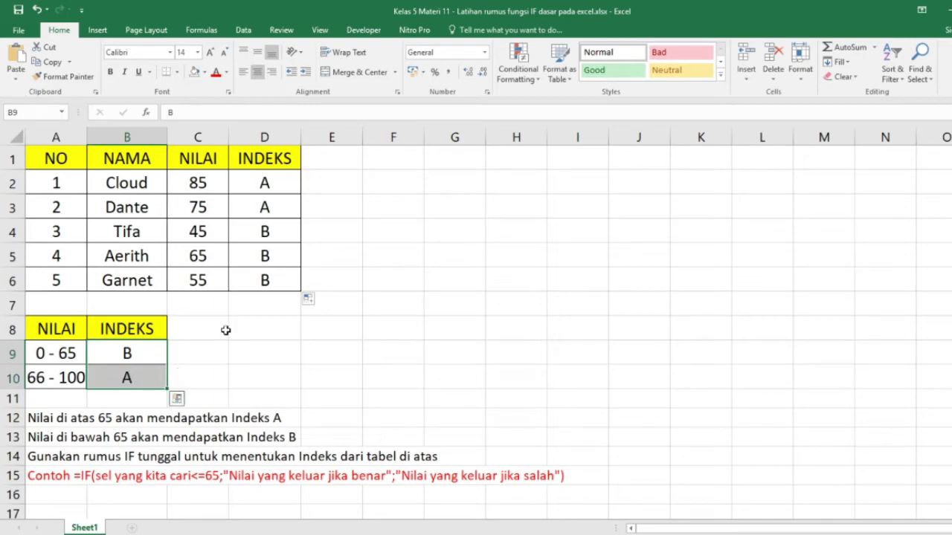
{"action": "double_click", "coordinate": [283, 182]}
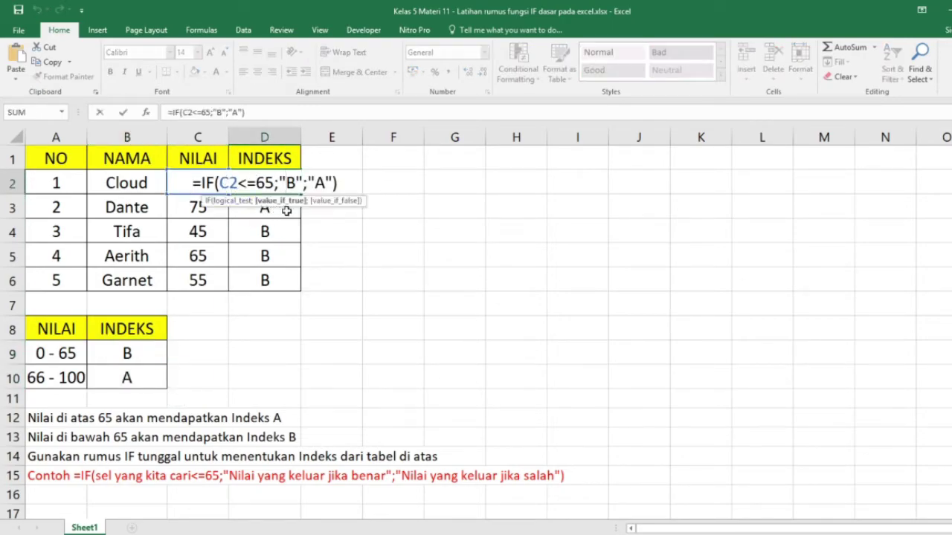
{"action": "left_click", "coordinate": [352, 180]}
{"action": "key", "text": "Return"}
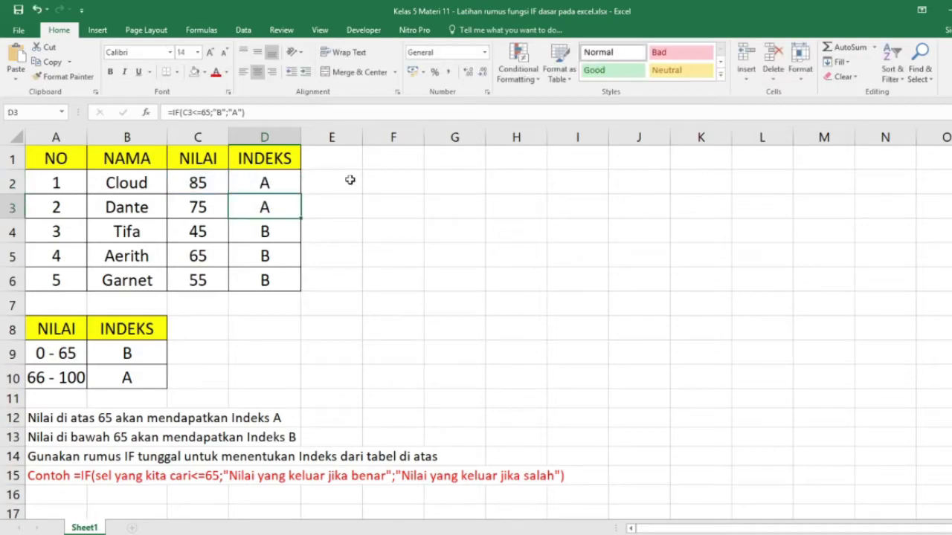
- Write the alternative index formula =IF(C2>65;"A";"B") in cell E2, beside the first student's INDEKS
{"action": "left_click", "coordinate": [331, 182]}
{"action": "type", "text": "=IF"}
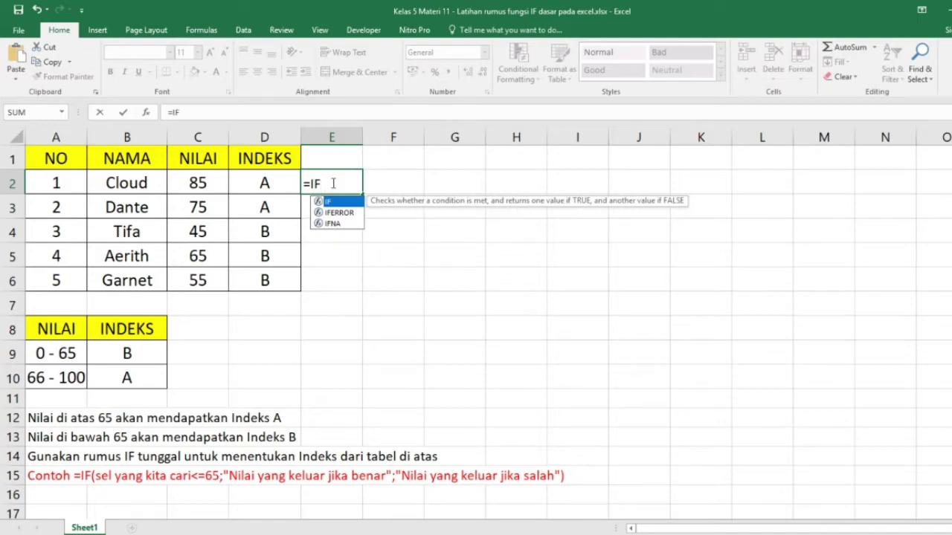
{"action": "type", "text": "("}
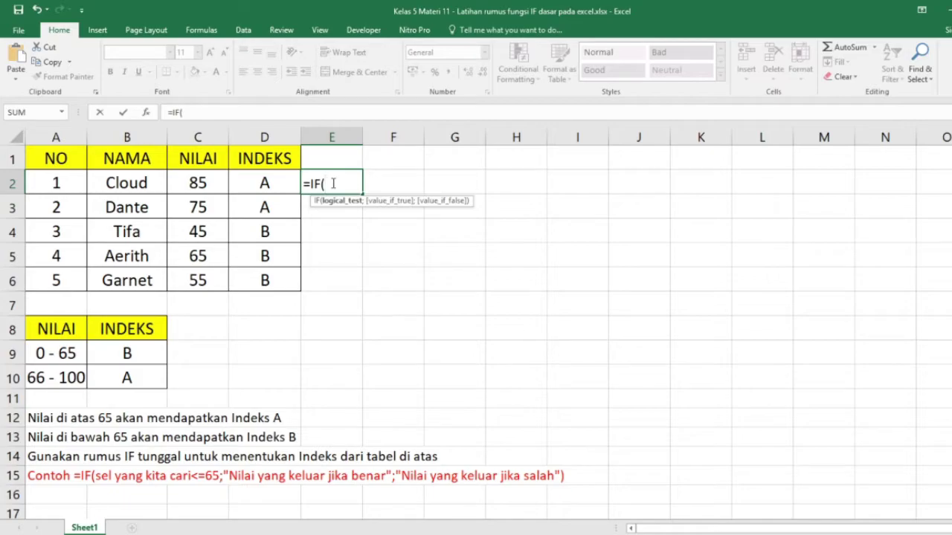
{"action": "left_click", "coordinate": [217, 183]}
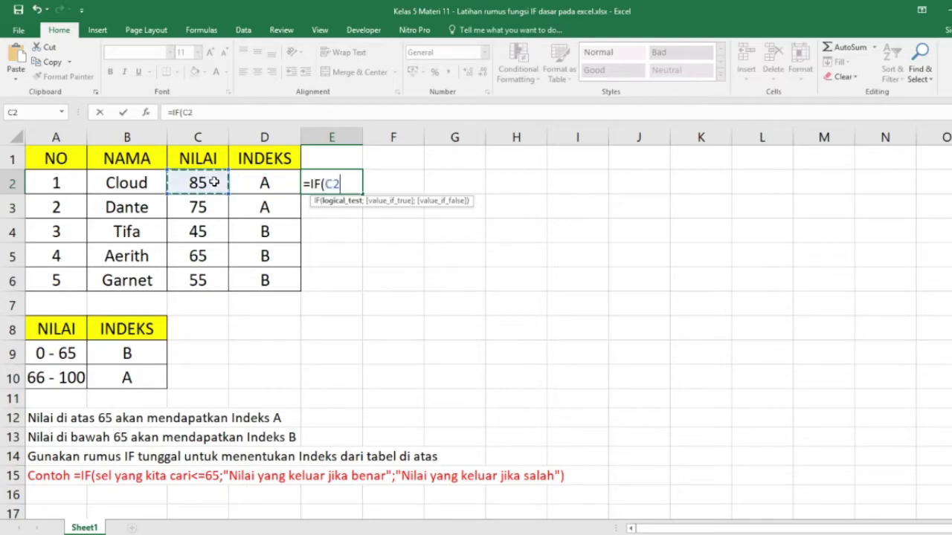
{"action": "type", "text": ":"}
{"action": "key", "text": "BackSpace"}
{"action": "key", "text": "BackSpace"}
{"action": "key", "text": "BackSpace"}
{"action": "type", "text": ">"}
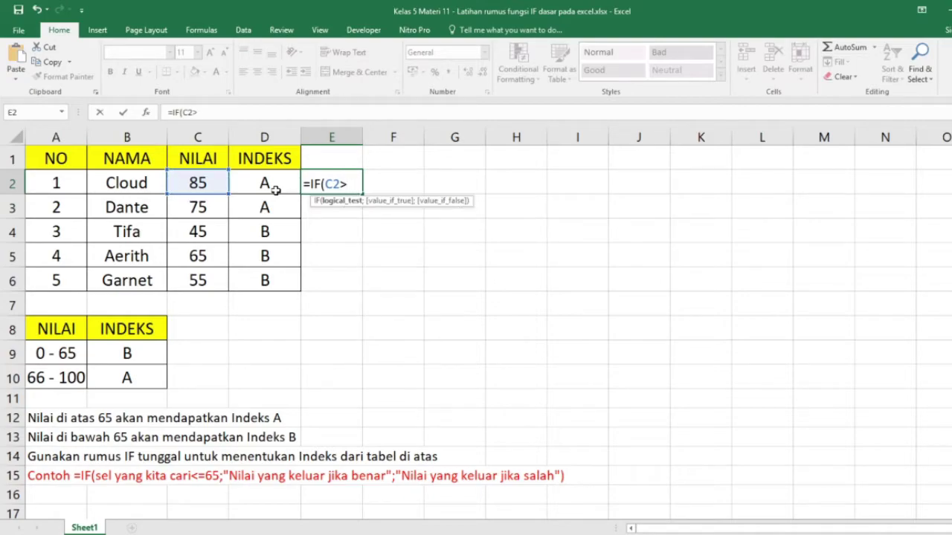
{"action": "type", "text": "65"}
{"action": "type", "text": "'"}
{"action": "key", "text": "BackSpace"}
{"action": "type", "text": ";"}
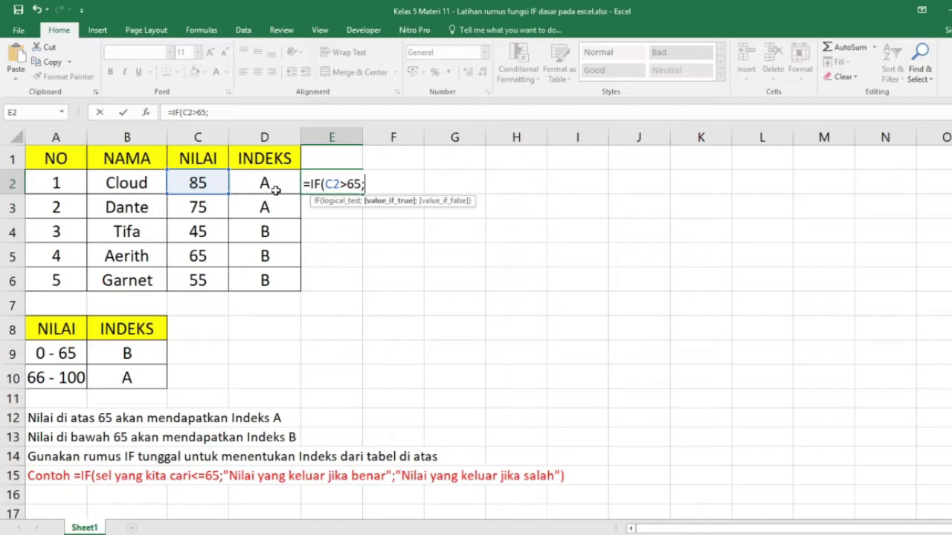
{"action": "type", "text": "\"A\";\""}
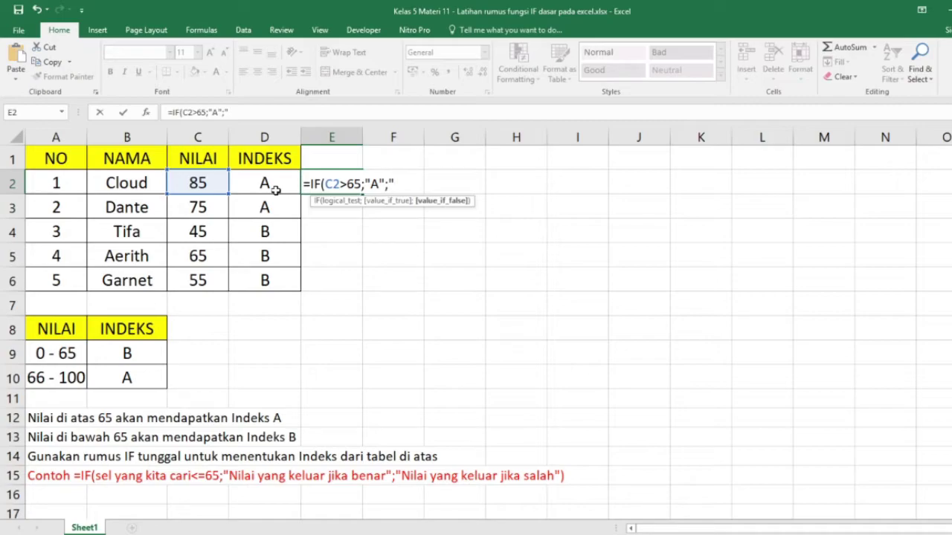
{"action": "type", "text": "B\")"}
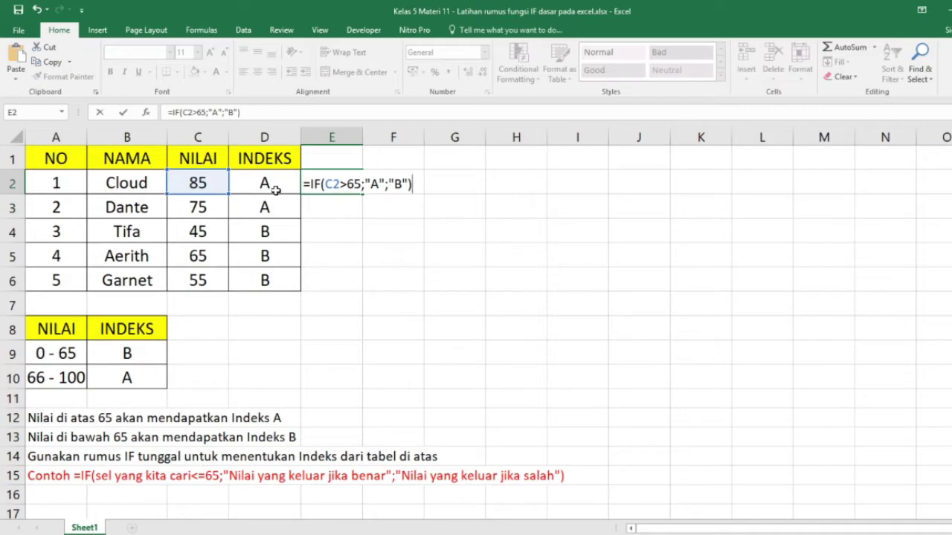
- Change the logical test of the formula in E2 to C2>=66
{"action": "left_click", "coordinate": [362, 184]}
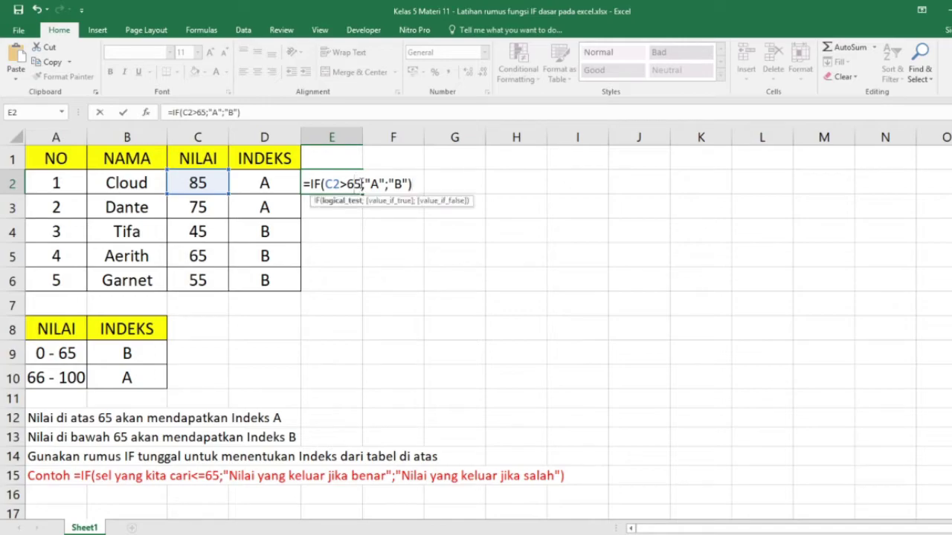
{"action": "key", "text": "BackSpace"}
{"action": "type", "text": "6"}
{"action": "key", "text": "Left"}
{"action": "key", "text": "Left"}
{"action": "type", "text": "="}
{"action": "key", "text": "Left"}
{"action": "key", "text": "Left"}
{"action": "key", "text": "Left"}
{"action": "key", "text": "Left"}
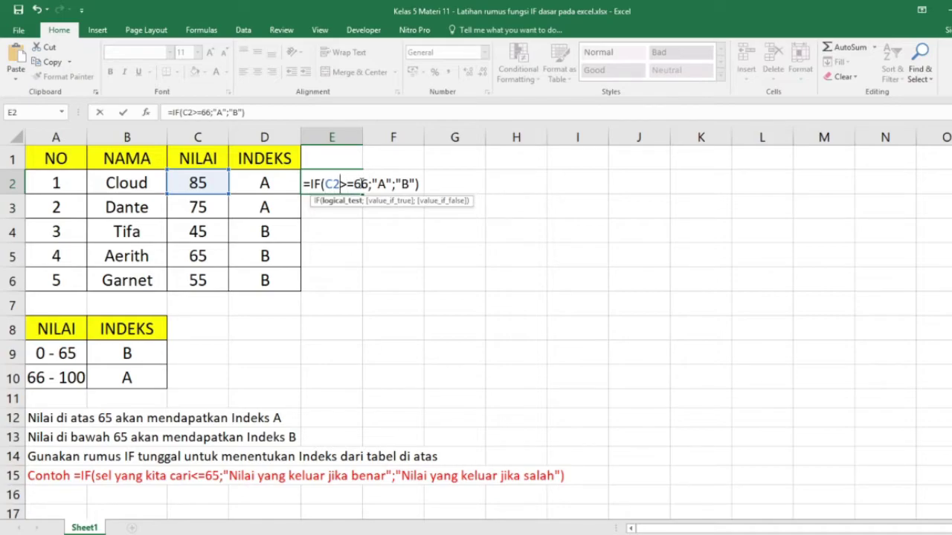
- Check the logical test and the value-if-false argument in E2's formula, and enter the formula
{"action": "key", "text": "Right"}
{"action": "key", "text": "Right"}
{"action": "key", "text": "Right"}
{"action": "key", "text": "Right"}
{"action": "key", "text": "Right"}
{"action": "key", "text": "Right"}
{"action": "key", "text": "Left"}
{"action": "key", "text": "Left"}
{"action": "key", "text": "Left"}
{"action": "key", "text": "Left"}
{"action": "key", "text": "Left"}
{"action": "key", "text": "Right"}
{"action": "key", "text": "Right"}
{"action": "key", "text": "Right"}
{"action": "key", "text": "Right"}
{"action": "key", "text": "Left"}
{"action": "key", "text": "Right"}
{"action": "left_click_drag", "start_coordinate": [368, 184], "coordinate": [325, 184]}
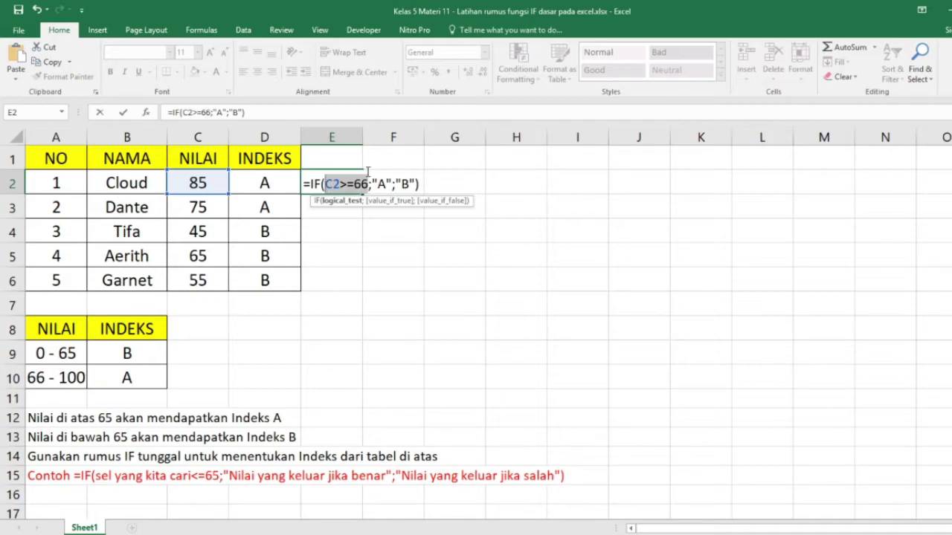
{"action": "left_click", "coordinate": [404, 184]}
{"action": "left_click_drag", "start_coordinate": [405, 184], "coordinate": [417, 184]}
{"action": "left_click", "coordinate": [421, 184]}
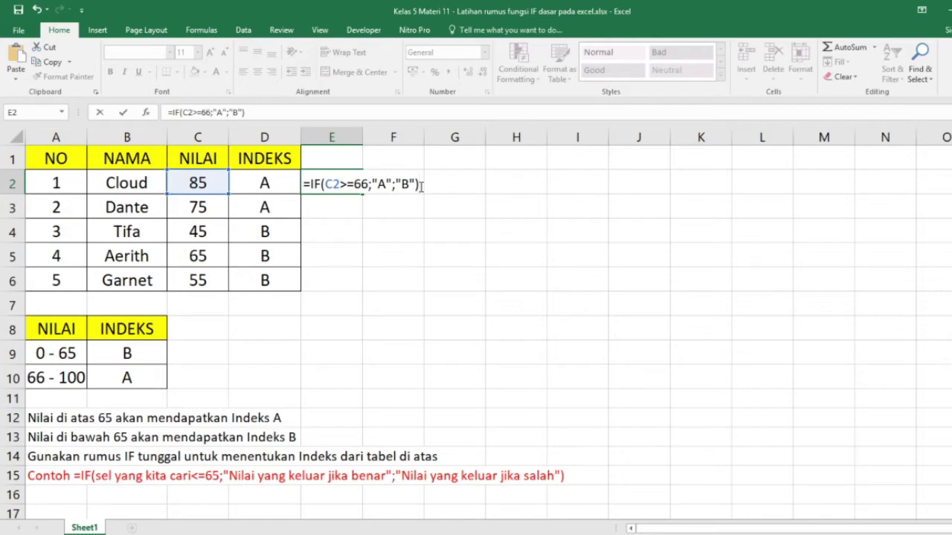
{"action": "key", "text": "Return"}
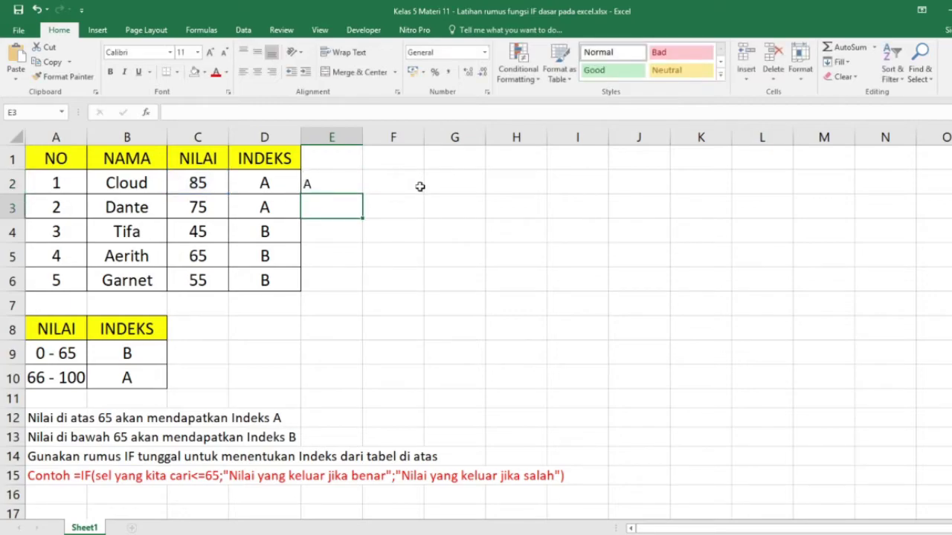
- Check the result in E2 against the score in C2 and fill the alternative IF formula down through E6
{"action": "left_click", "coordinate": [327, 181]}
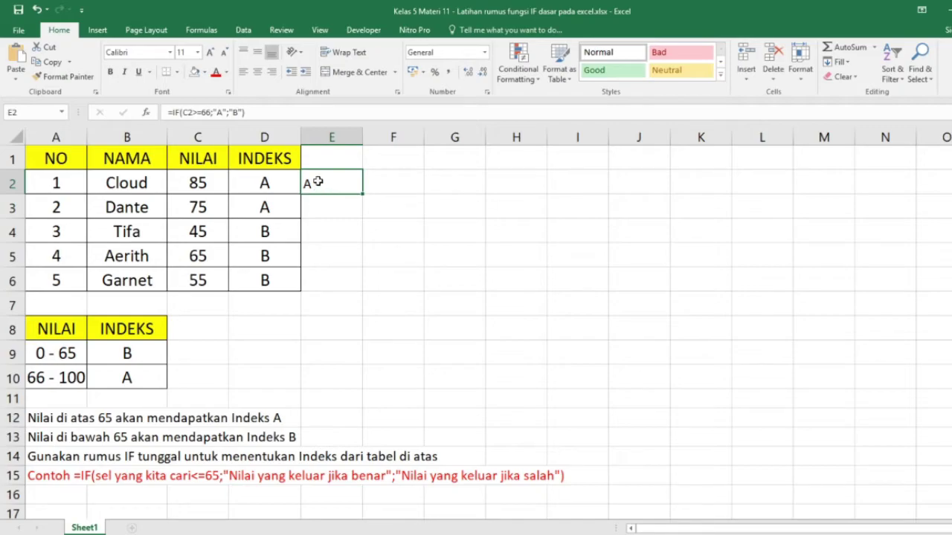
{"action": "left_click", "coordinate": [213, 182]}
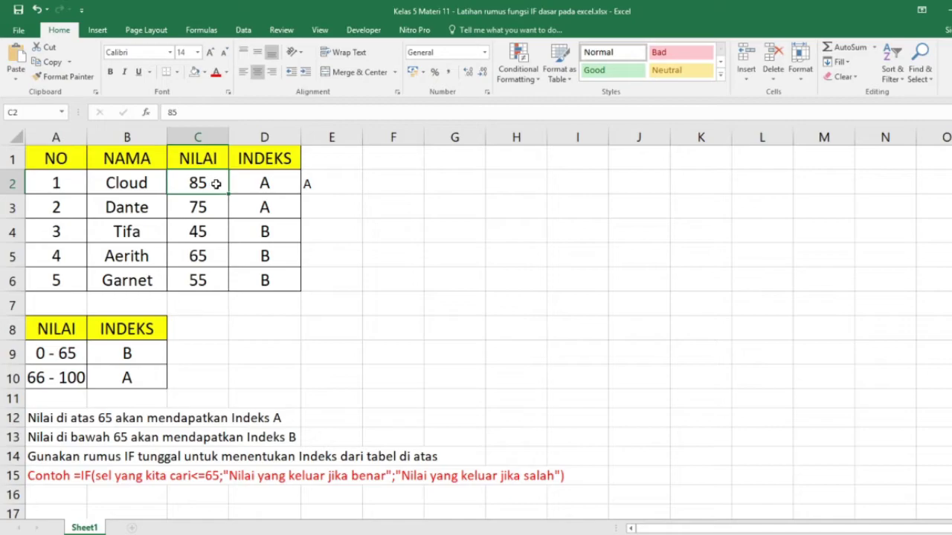
{"action": "left_click", "coordinate": [314, 183]}
{"action": "left_click_drag", "start_coordinate": [364, 193], "coordinate": [360, 281]}
{"action": "left_click_drag", "start_coordinate": [362, 284], "coordinate": [362, 285]}
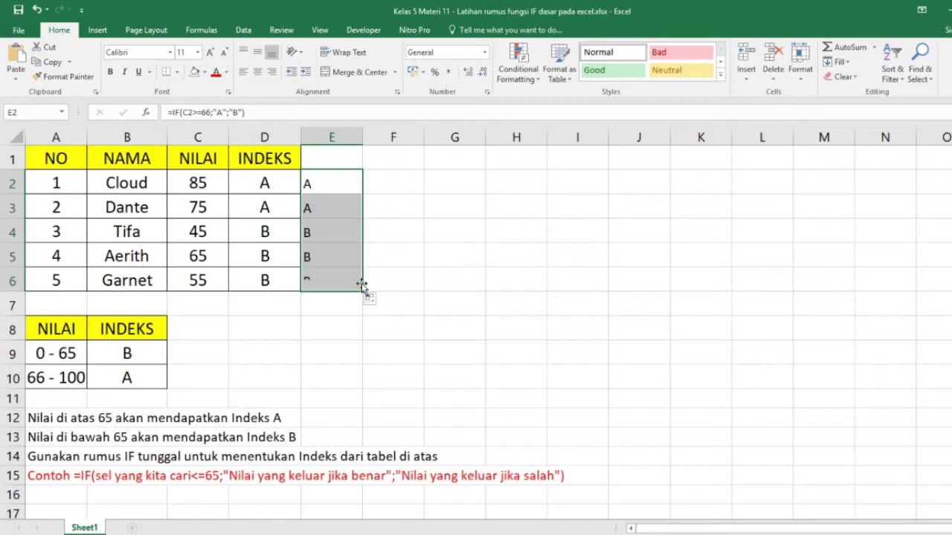
- Compare the indexes produced by the alternative formula in column E with those in the INDEKS column D
{"action": "left_click", "coordinate": [310, 232]}
{"action": "key", "text": "Down"}
{"action": "key", "text": "Down"}
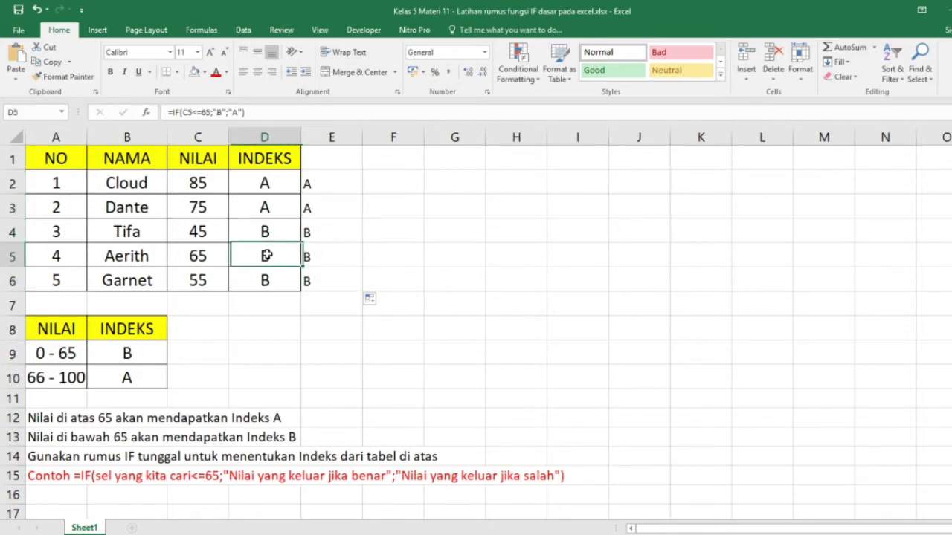
{"action": "left_click", "coordinate": [284, 209]}
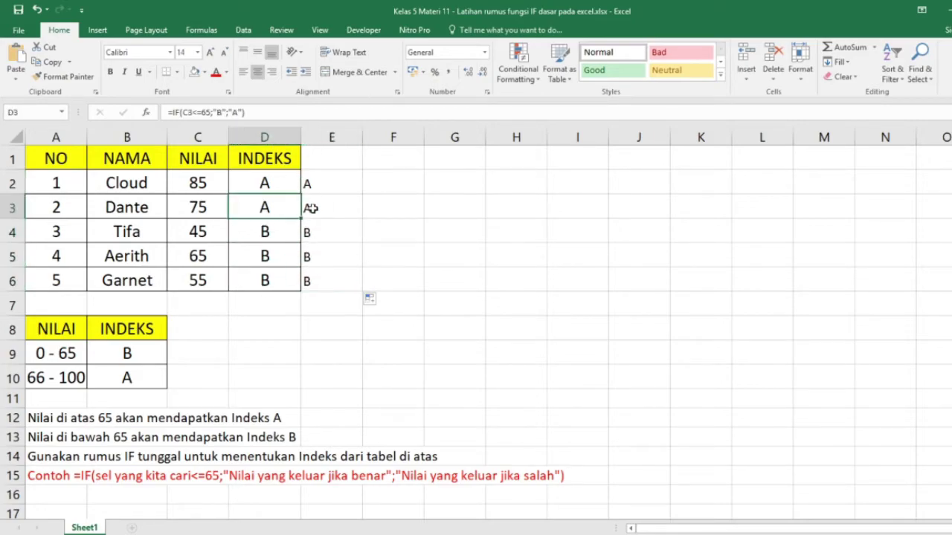
{"action": "left_click", "coordinate": [312, 208]}
{"action": "left_click", "coordinate": [280, 181]}
{"action": "left_click", "coordinate": [313, 184]}
{"action": "left_click", "coordinate": [283, 183]}
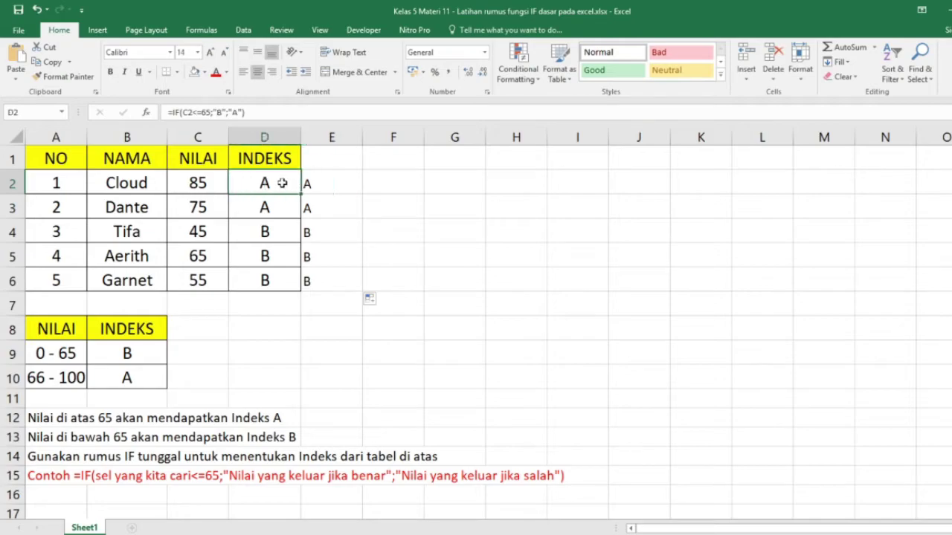
- Compare the IF formula in D2 with the alternative IF formula in E2, leaving both as they are
{"action": "double_click", "coordinate": [283, 183]}
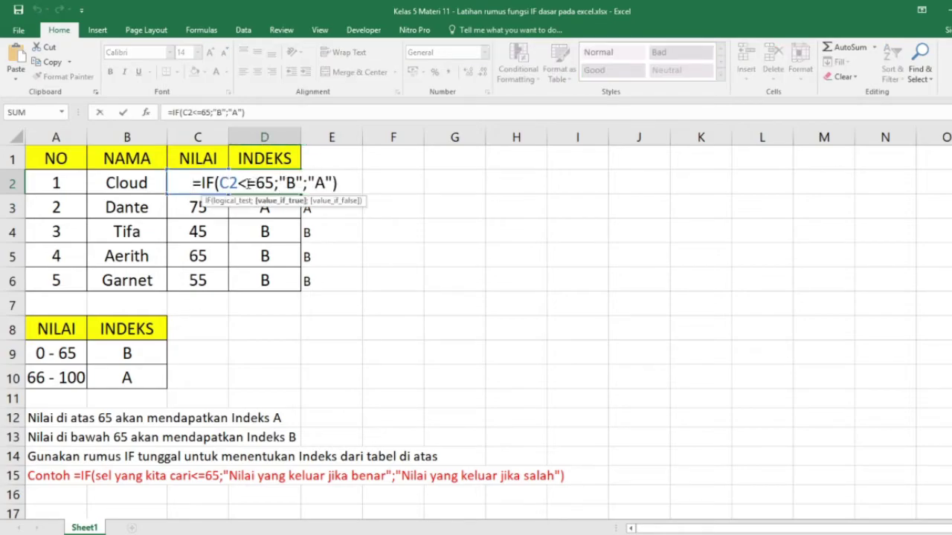
{"action": "left_click", "coordinate": [331, 183]}
{"action": "double_click", "coordinate": [332, 183]}
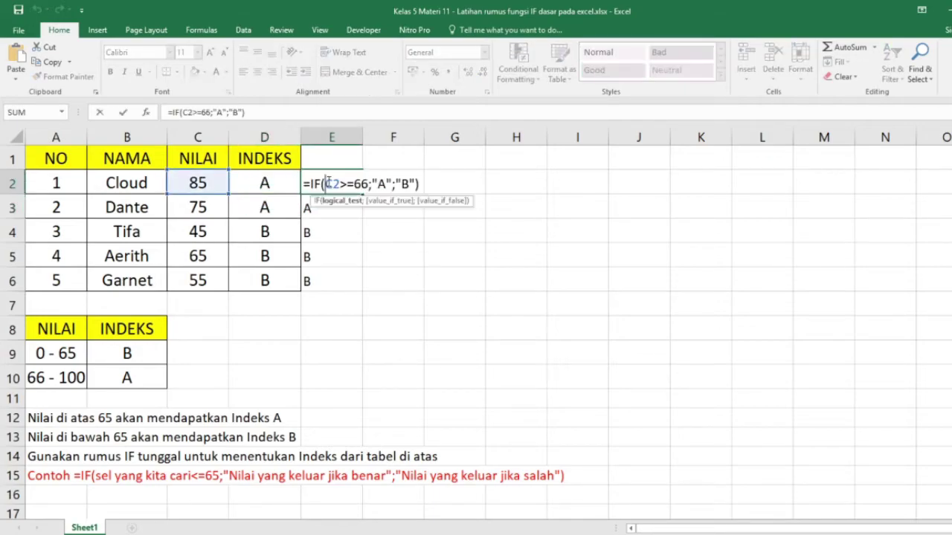
{"action": "double_click", "coordinate": [336, 183]}
{"action": "key", "text": "Return"}
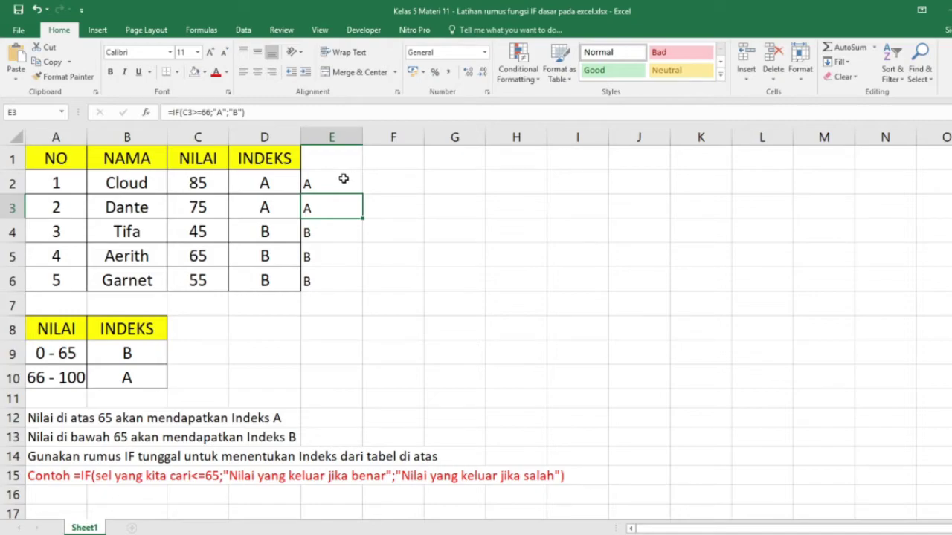
- Examine the value-if-true and value-if-false arguments of the IF formula in D2
{"action": "double_click", "coordinate": [273, 182]}
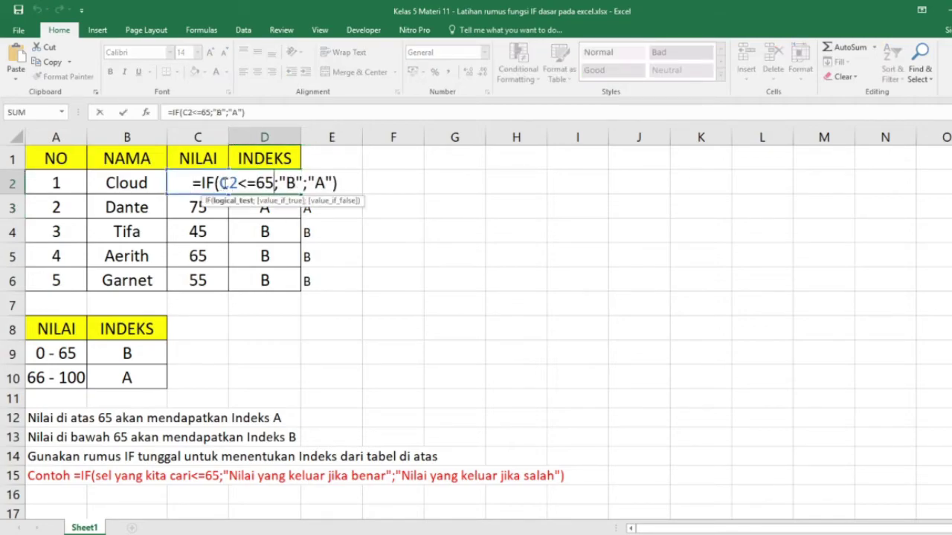
{"action": "left_click_drag", "start_coordinate": [279, 183], "coordinate": [328, 183]}
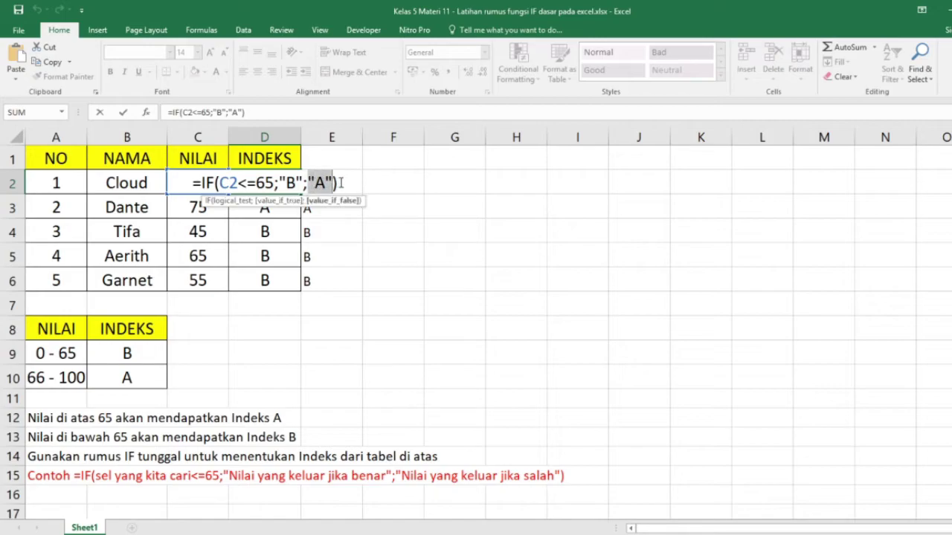
{"action": "left_click", "coordinate": [339, 183]}
{"action": "key", "text": "Return"}
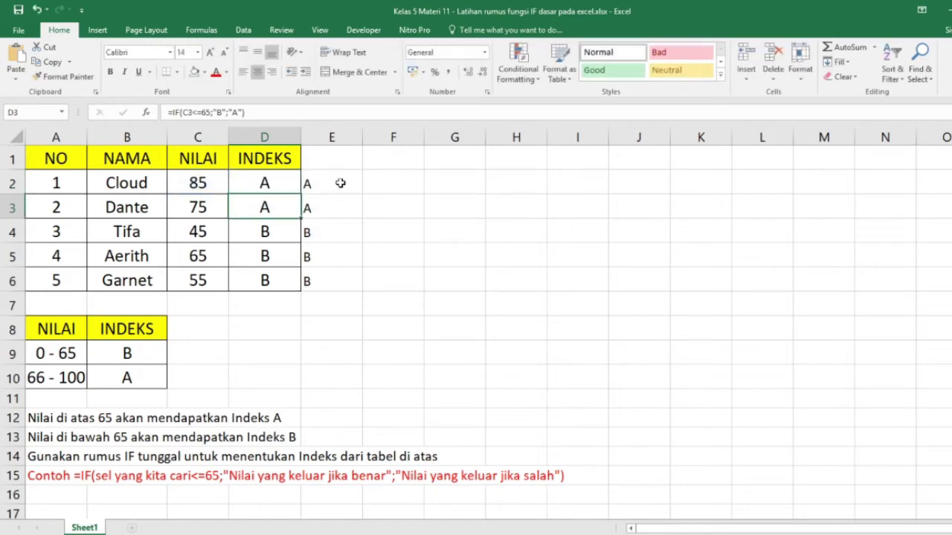
- Review the indexes in D2:D6 against the written rules in A12:A13 and the criteria table in A8:B10
{"action": "left_click_drag", "start_coordinate": [298, 184], "coordinate": [264, 281]}
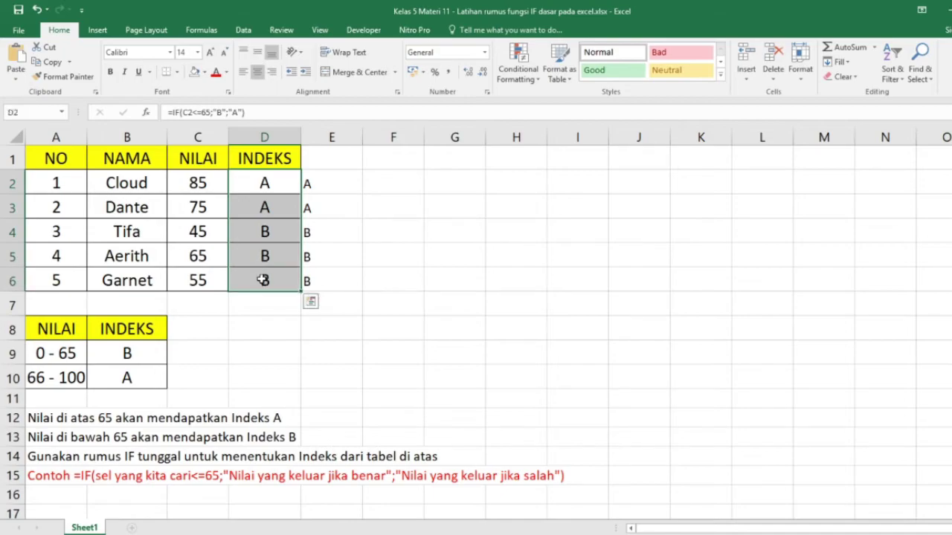
{"action": "left_click", "coordinate": [272, 202]}
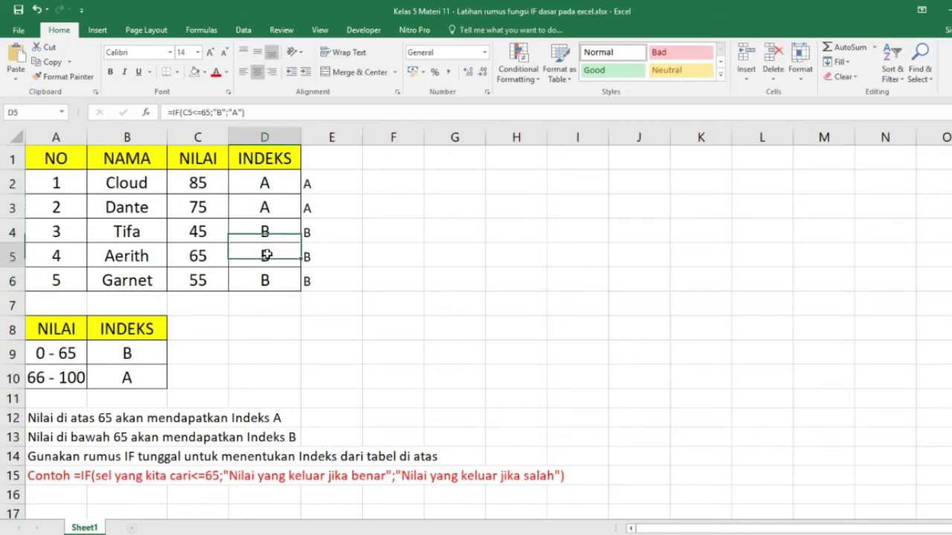
{"action": "left_click_drag", "start_coordinate": [66, 421], "coordinate": [296, 445]}
{"action": "left_click_drag", "start_coordinate": [67, 329], "coordinate": [125, 371]}
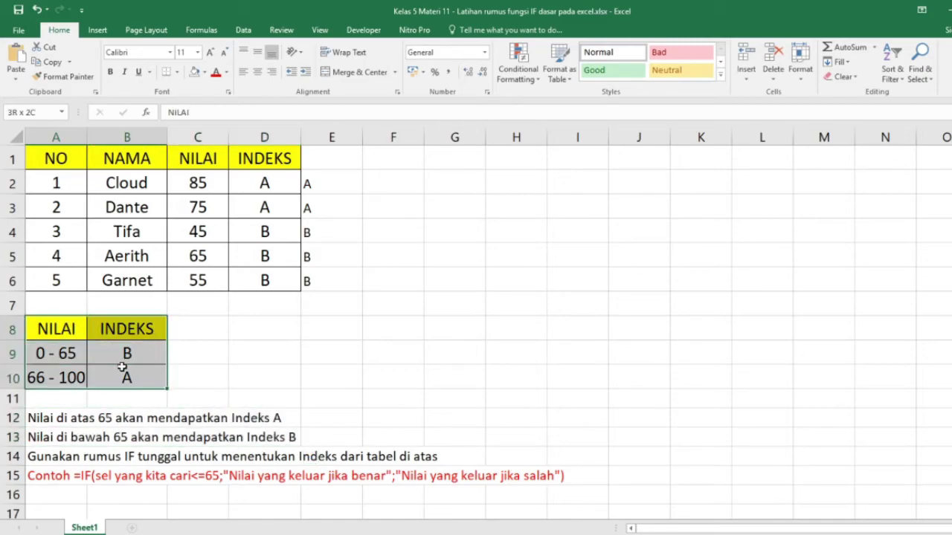
{"action": "left_click", "coordinate": [219, 362]}
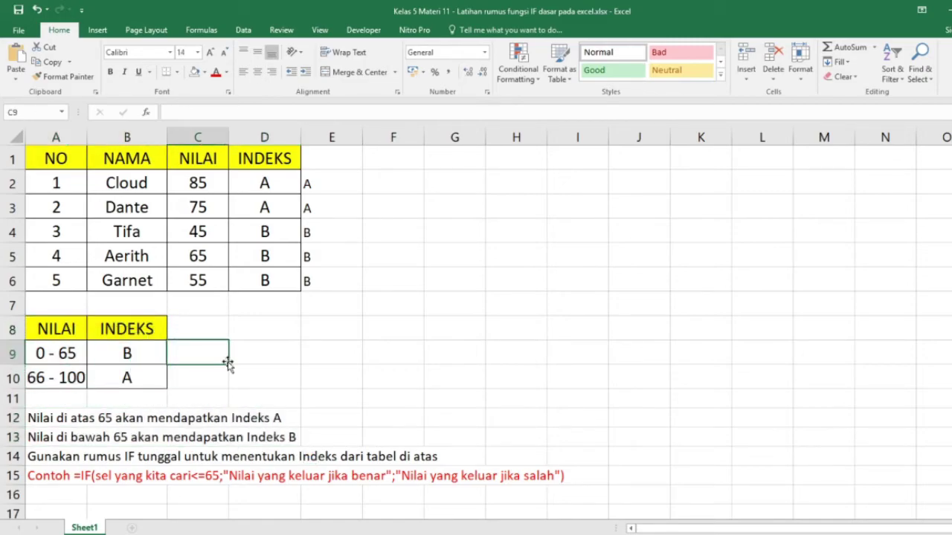
- Examine the value-if-true and value-if-false arguments of the alternative IF formula in E2
{"action": "double_click", "coordinate": [314, 183]}
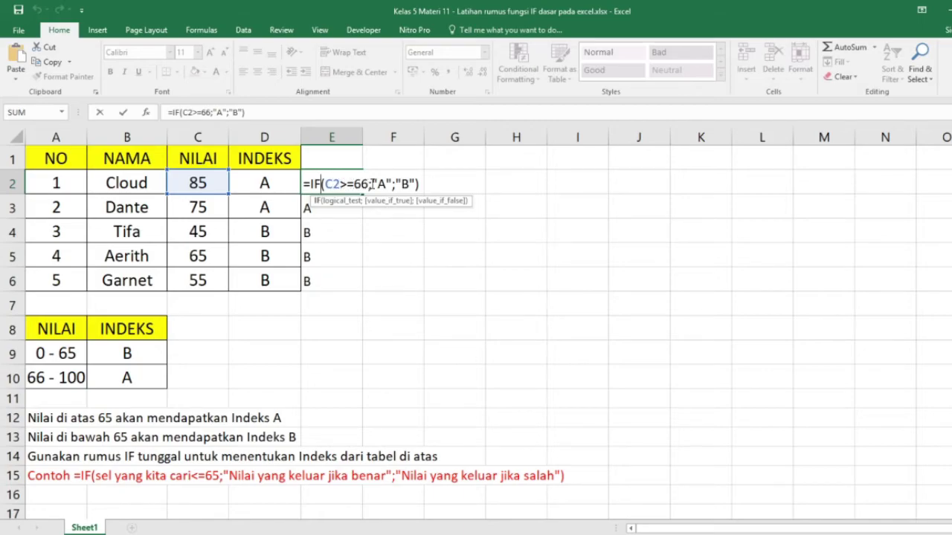
{"action": "left_click_drag", "start_coordinate": [371, 184], "coordinate": [391, 184]}
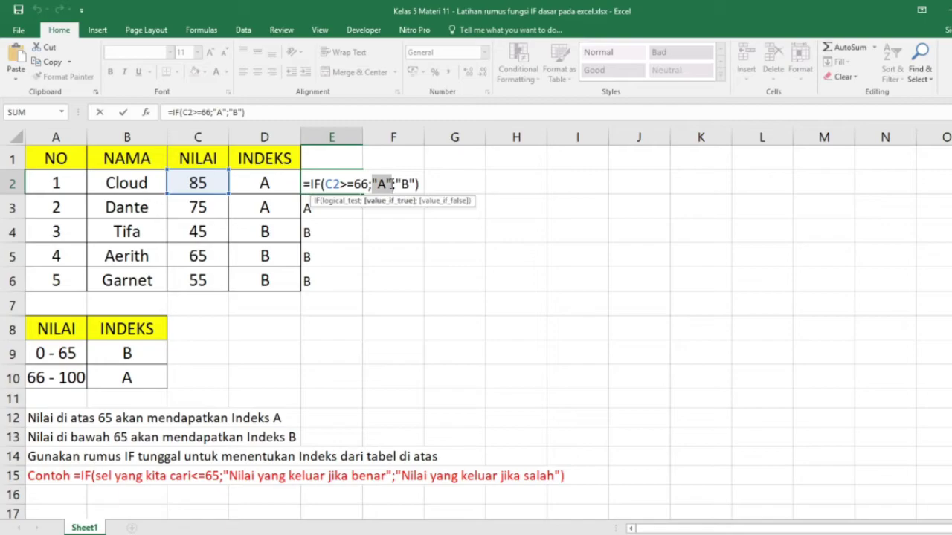
{"action": "left_click", "coordinate": [395, 184]}
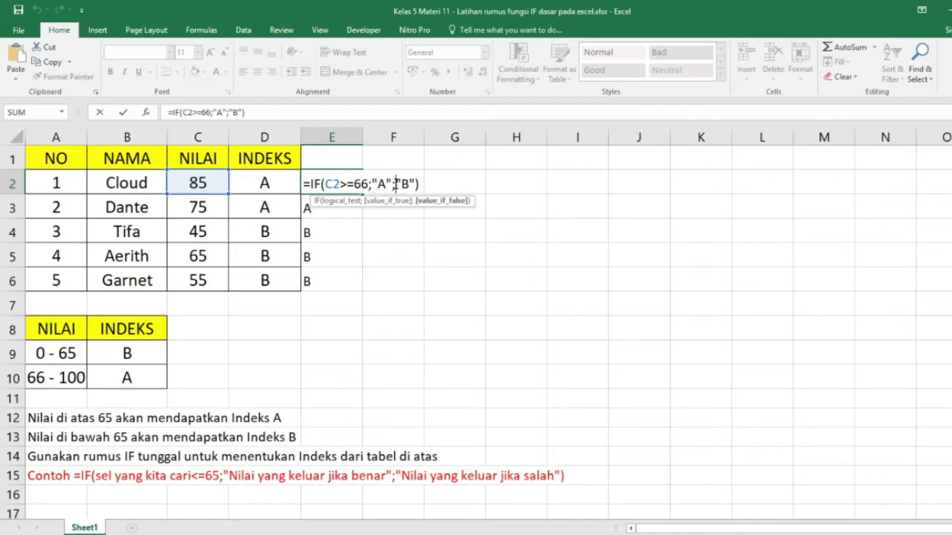
{"action": "left_click_drag", "start_coordinate": [397, 184], "coordinate": [417, 183]}
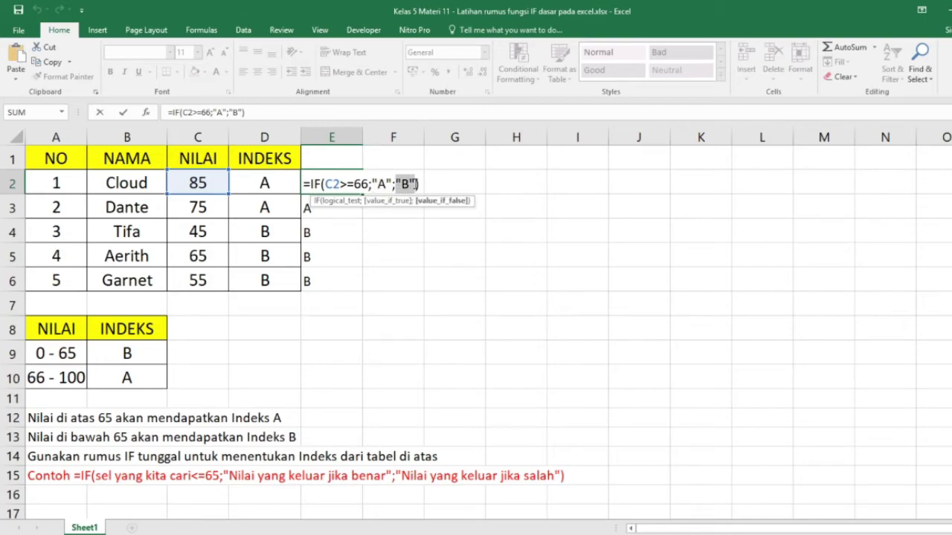
{"action": "left_click", "coordinate": [420, 184]}
{"action": "key", "text": "Return"}
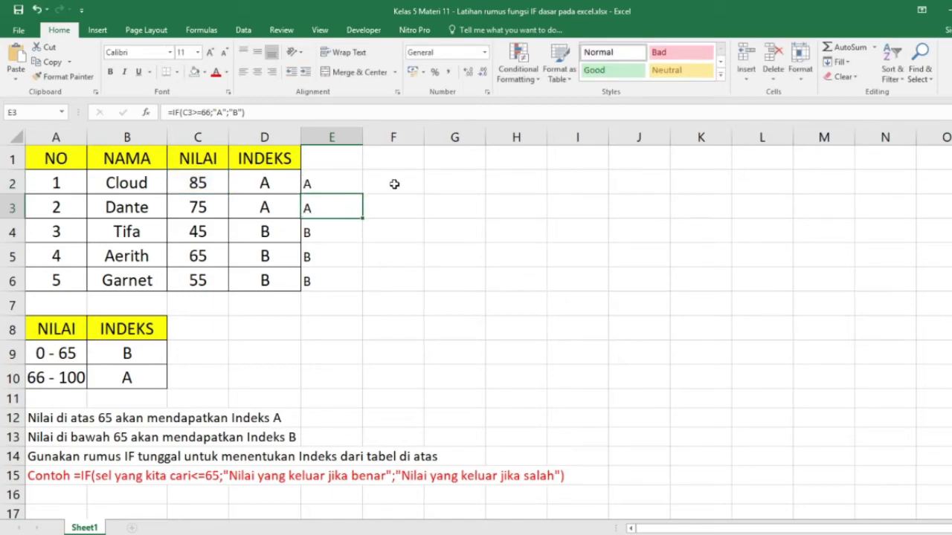
- Compare the logical tests of the IF formulas in D2 and E2, along with the index results in D2:E6
{"action": "double_click", "coordinate": [279, 185]}
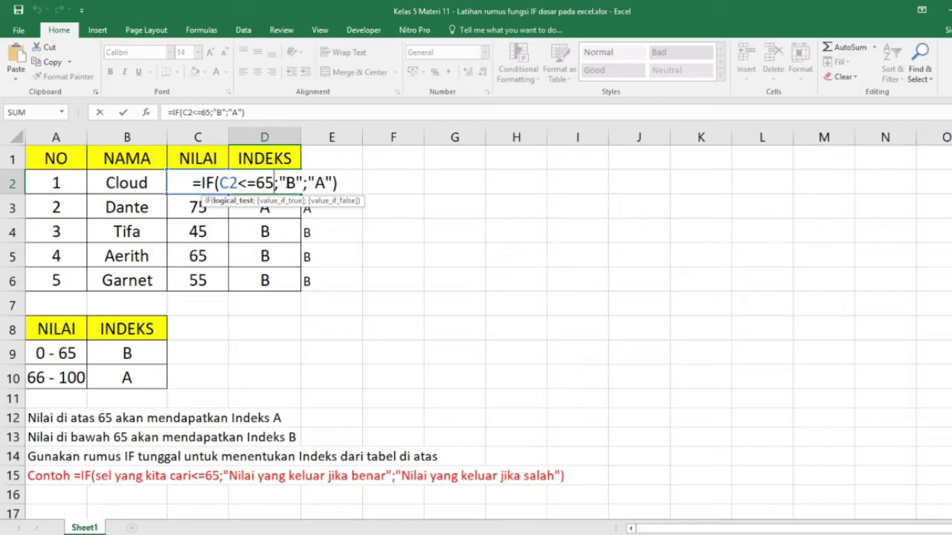
{"action": "left_click", "coordinate": [314, 215]}
{"action": "double_click", "coordinate": [333, 178]}
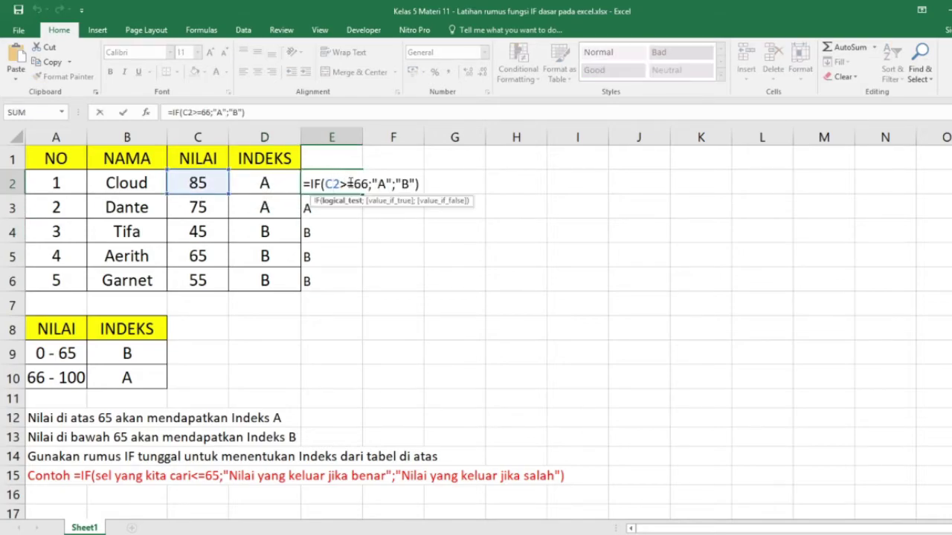
{"action": "left_click", "coordinate": [344, 230]}
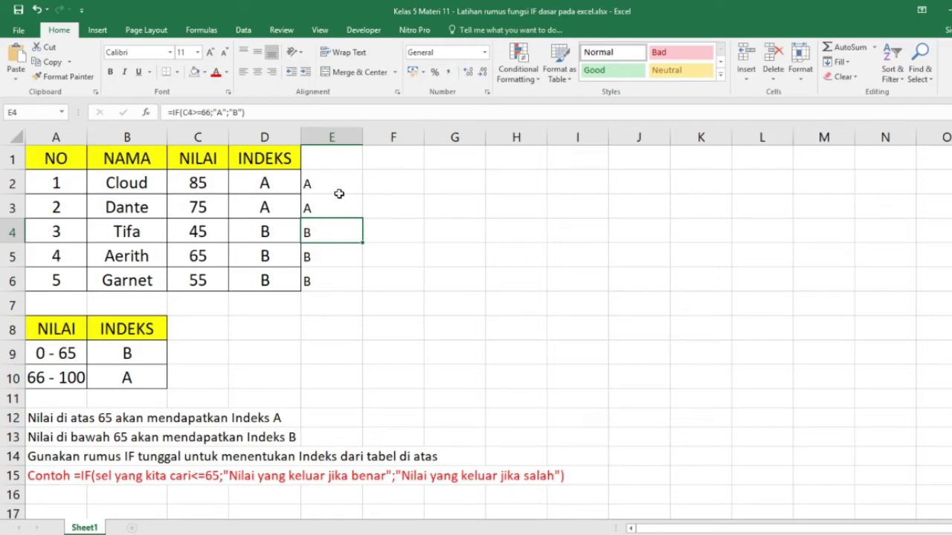
{"action": "left_click_drag", "start_coordinate": [263, 184], "coordinate": [320, 281]}
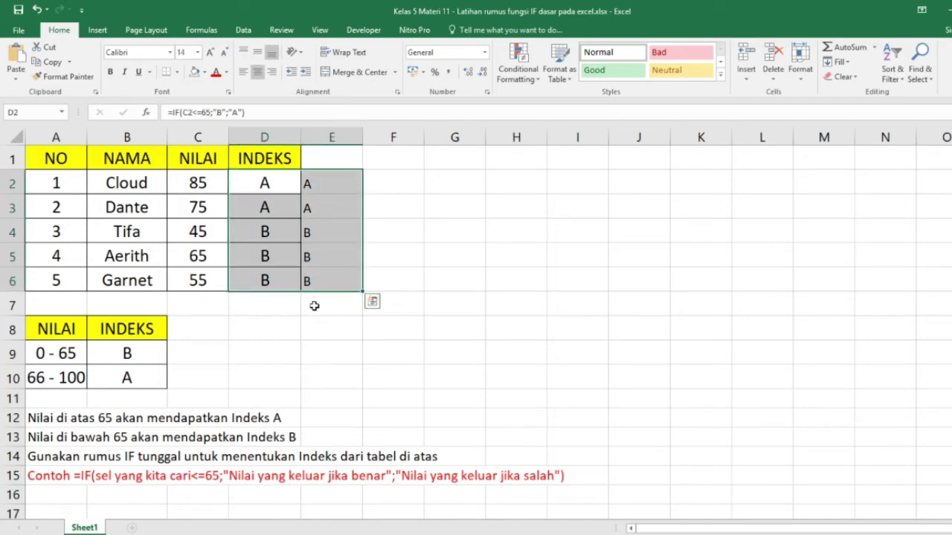
{"action": "left_click", "coordinate": [314, 301]}
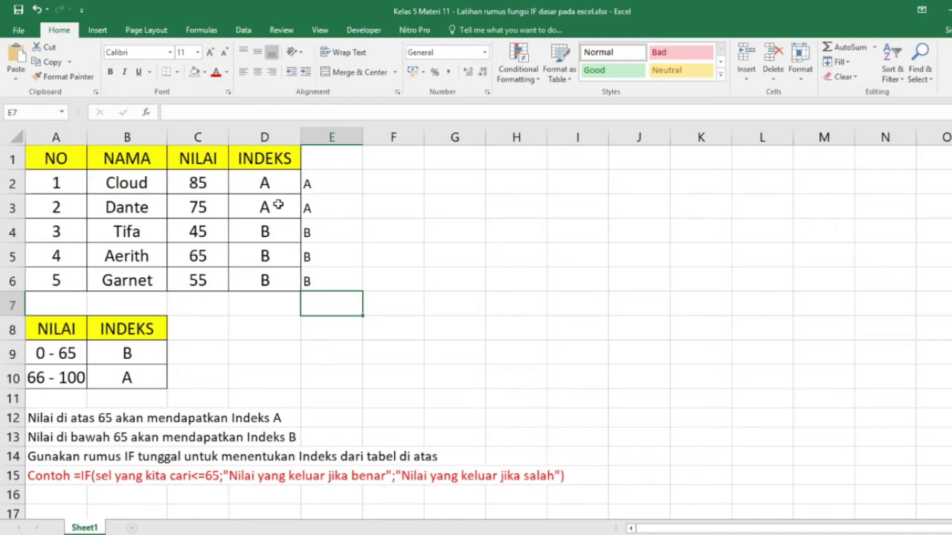
- Examine the C2 reference and the value-if-true argument in the IF formula in D2
{"action": "double_click", "coordinate": [283, 185]}
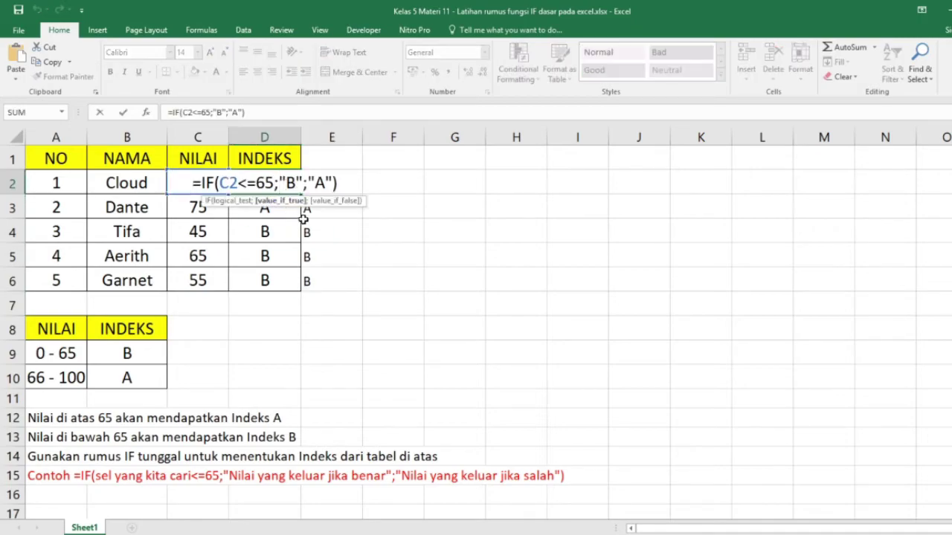
{"action": "key", "text": "Return"}
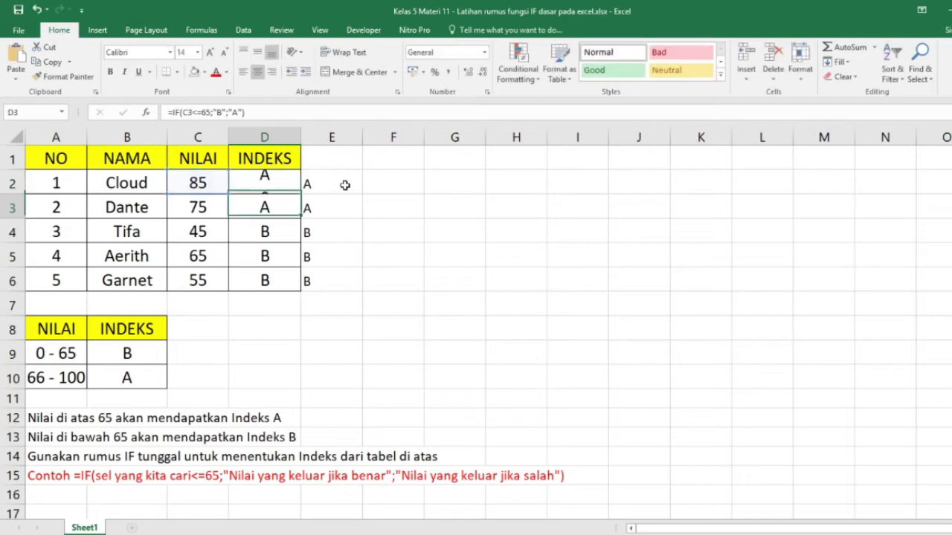
{"action": "left_click", "coordinate": [281, 185]}
{"action": "double_click", "coordinate": [288, 184]}
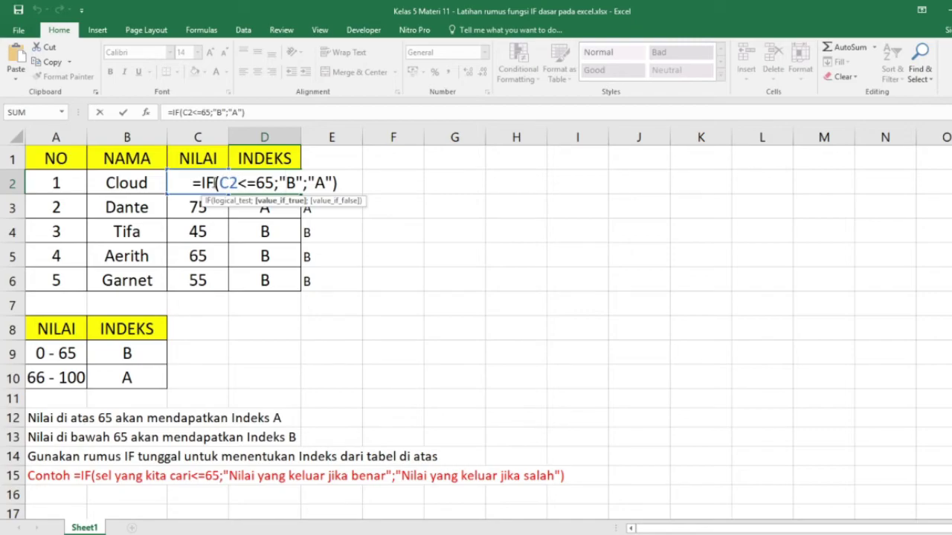
{"action": "left_click_drag", "start_coordinate": [218, 183], "coordinate": [239, 183]}
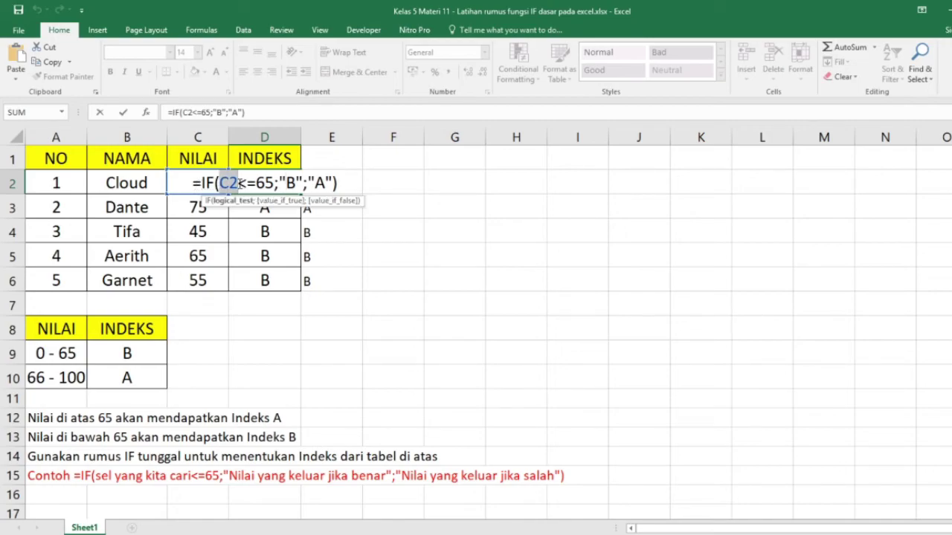
{"action": "left_click", "coordinate": [238, 184]}
{"action": "left_click_drag", "start_coordinate": [280, 183], "coordinate": [311, 183]}
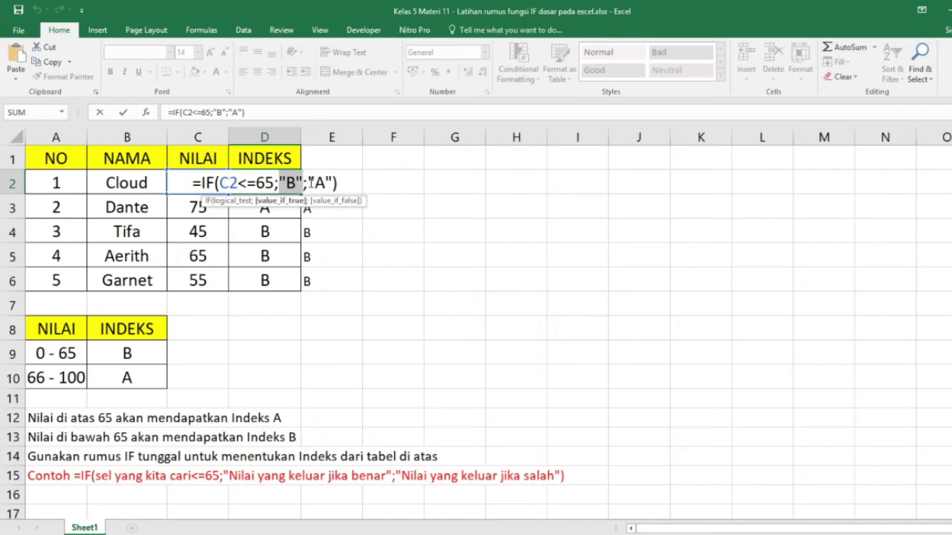
{"action": "left_click", "coordinate": [311, 183]}
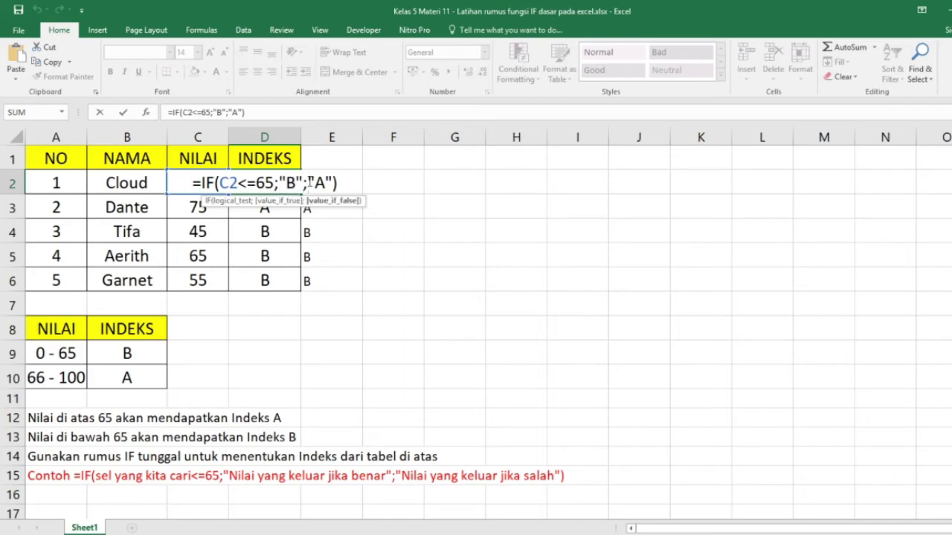
- Trace how the IF formula in D2 reaches its value-if-false argument, checking it against the score in C2
{"action": "left_click_drag", "start_coordinate": [223, 183], "coordinate": [237, 183]}
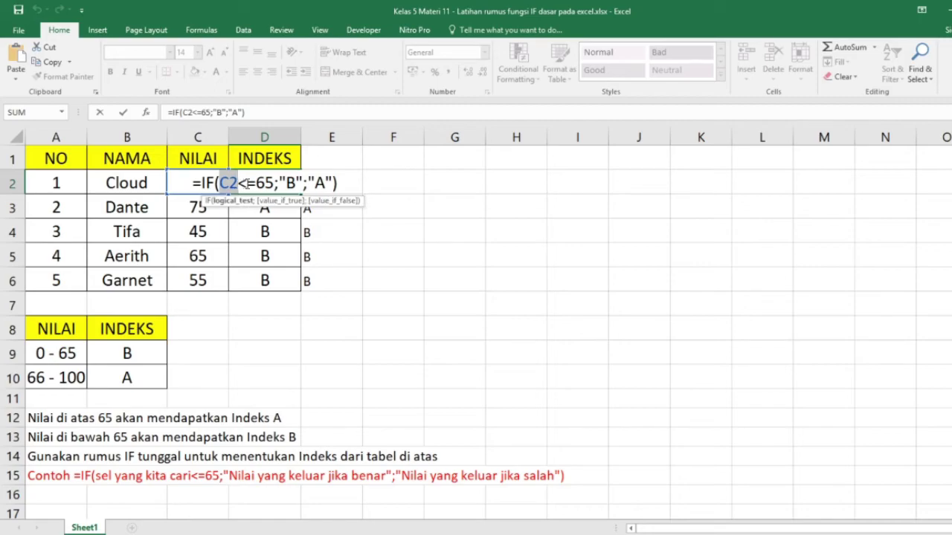
{"action": "left_click_drag", "start_coordinate": [307, 183], "coordinate": [333, 184]}
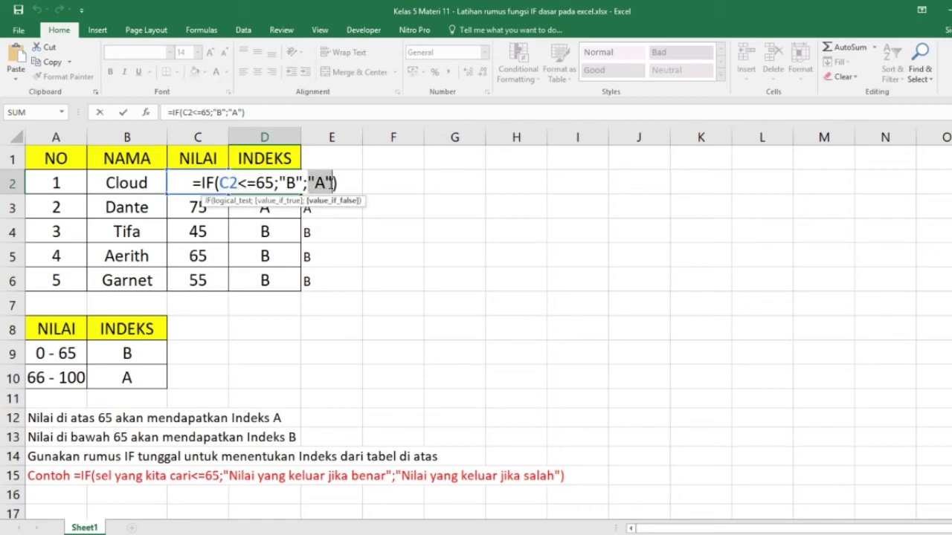
{"action": "left_click", "coordinate": [343, 184]}
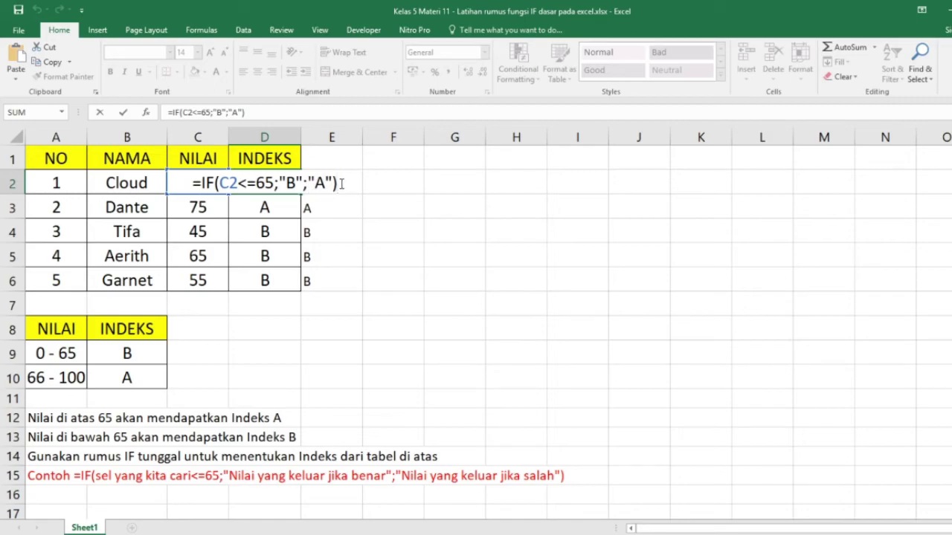
{"action": "key", "text": "Return"}
{"action": "left_click", "coordinate": [281, 180]}
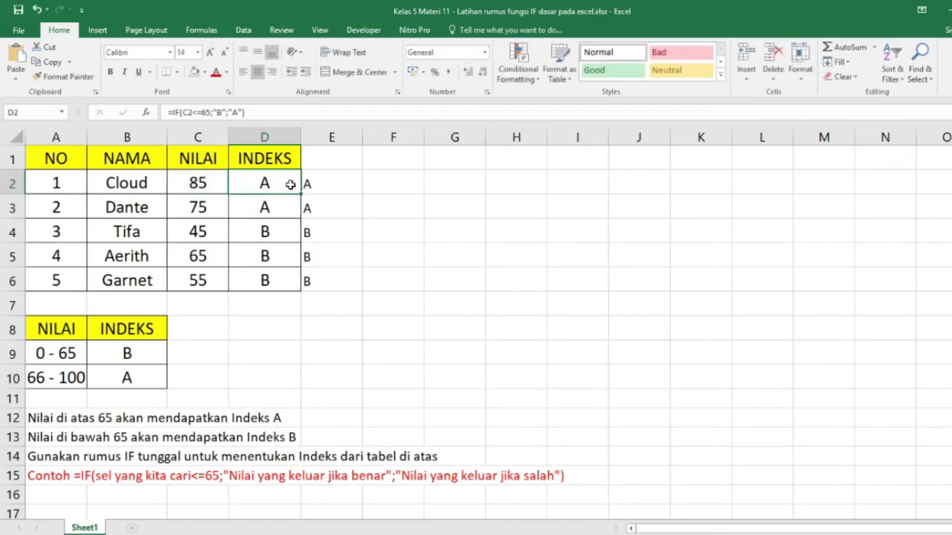
{"action": "left_click", "coordinate": [199, 183]}
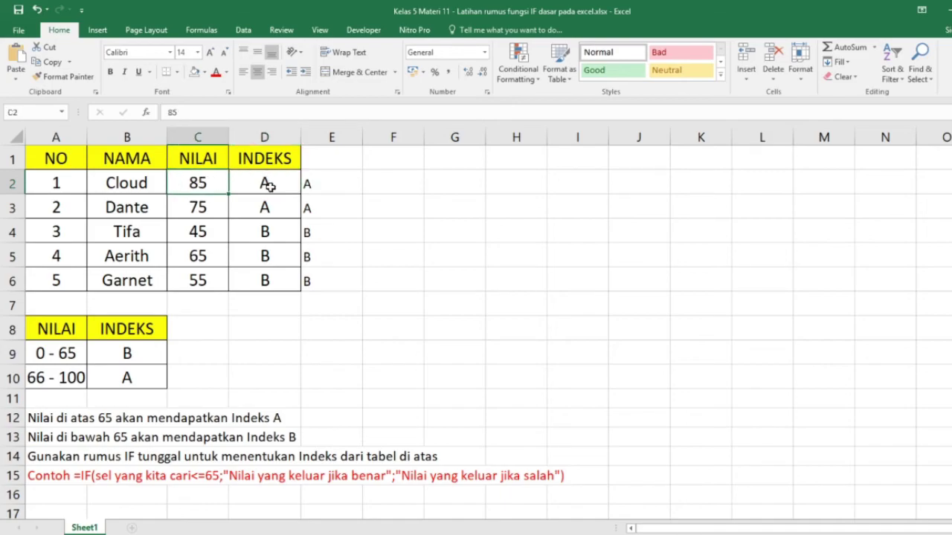
- Examine the logical test C2>=66 and the value-if-false argument of the IF formula in E2, leaving the formula as it is
{"action": "double_click", "coordinate": [321, 185]}
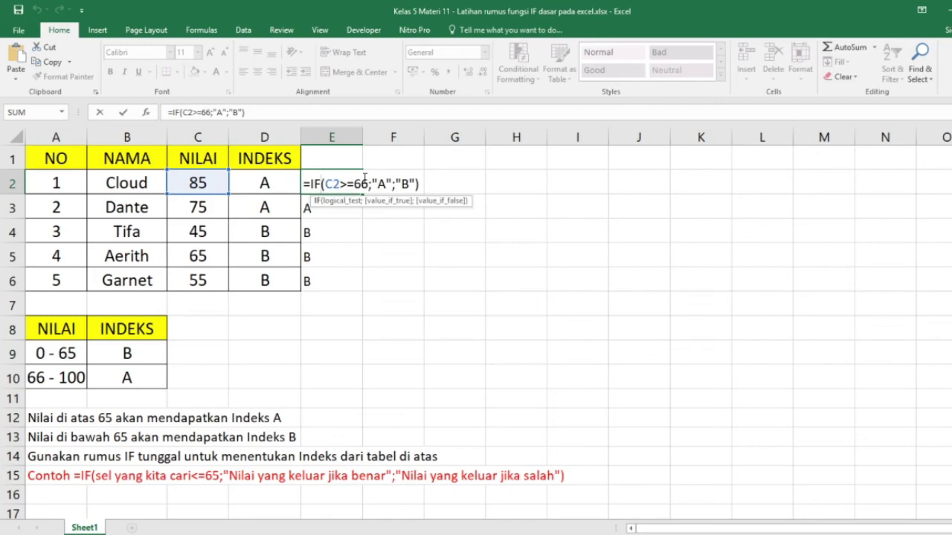
{"action": "left_click_drag", "start_coordinate": [371, 184], "coordinate": [327, 185]}
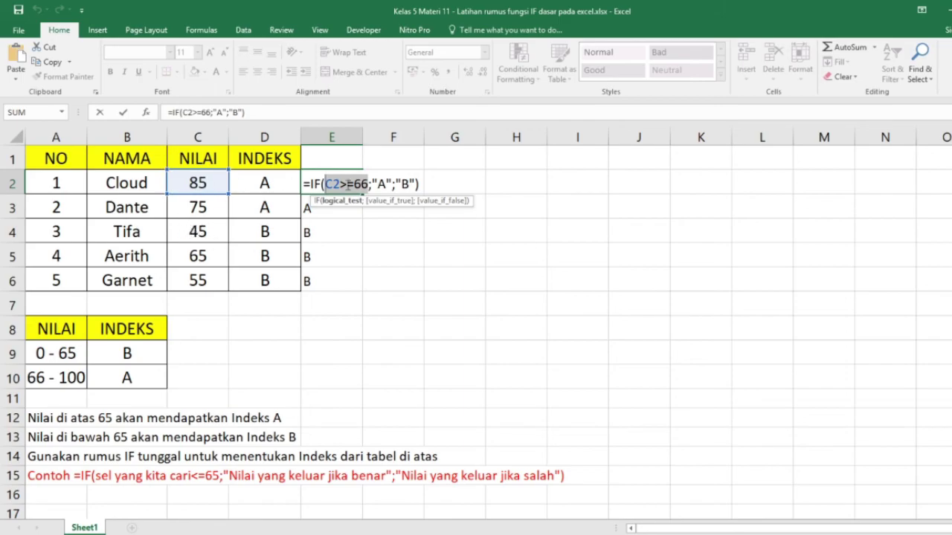
{"action": "left_click", "coordinate": [396, 183]}
{"action": "left_click_drag", "start_coordinate": [397, 183], "coordinate": [413, 183]}
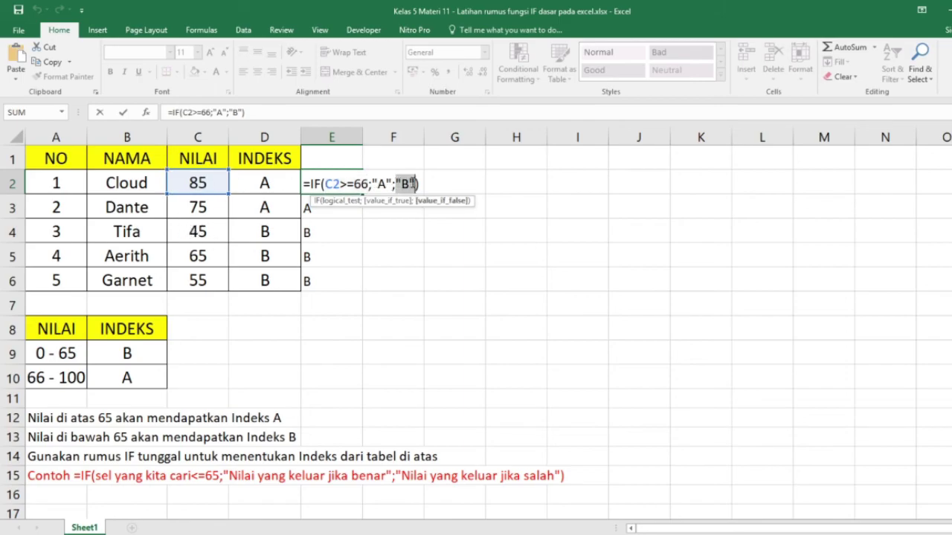
{"action": "left_click", "coordinate": [421, 183]}
{"action": "key", "text": "Return"}
- Compare the index results of the two IF formulas row by row across columns D and E, rows 2 to 6
{"action": "left_click", "coordinate": [343, 183]}
{"action": "left_click", "coordinate": [336, 210]}
{"action": "left_click", "coordinate": [264, 210]}
{"action": "left_click", "coordinate": [312, 207]}
{"action": "left_click", "coordinate": [262, 237]}
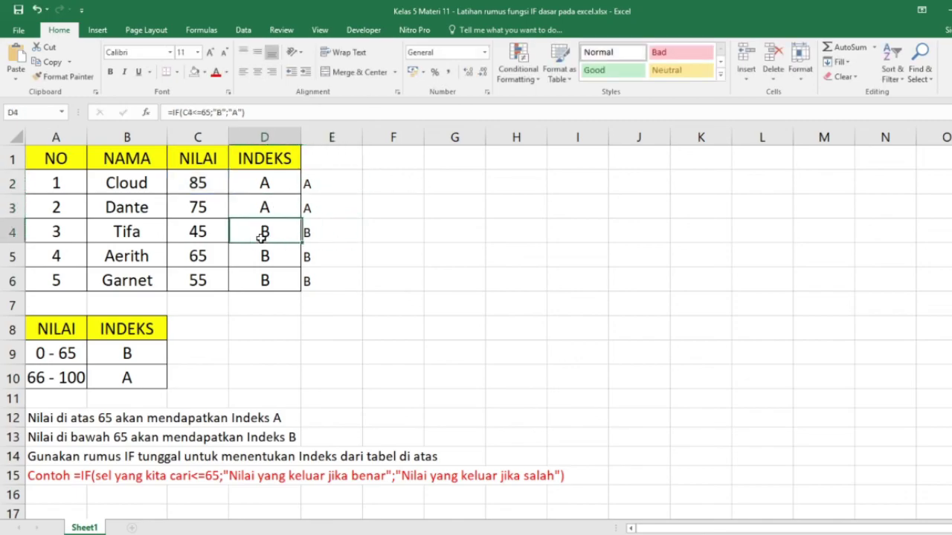
{"action": "left_click", "coordinate": [264, 256]}
{"action": "left_click", "coordinate": [338, 262]}
{"action": "left_click", "coordinate": [322, 281]}
{"action": "left_click", "coordinate": [267, 282]}
{"action": "left_click", "coordinate": [276, 257]}
{"action": "left_click", "coordinate": [276, 232]}
{"action": "left_click", "coordinate": [335, 232]}
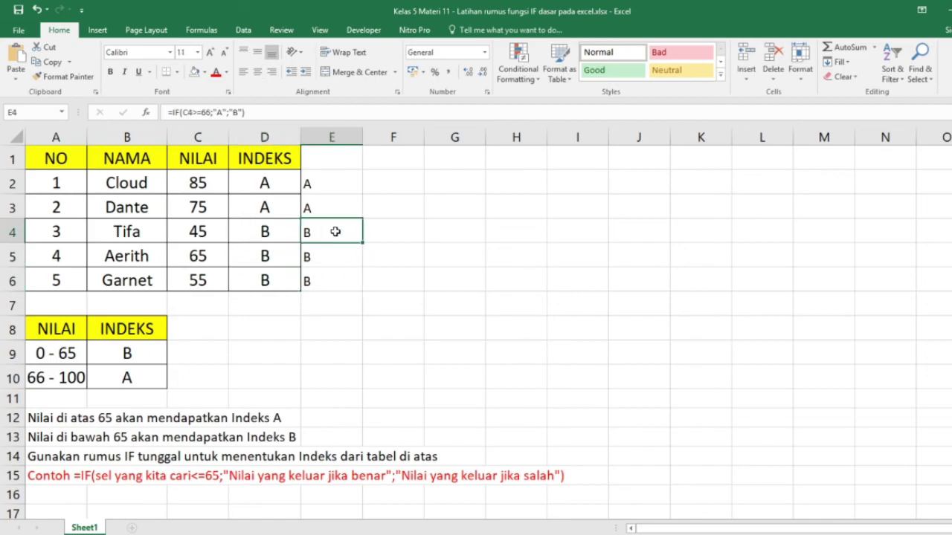